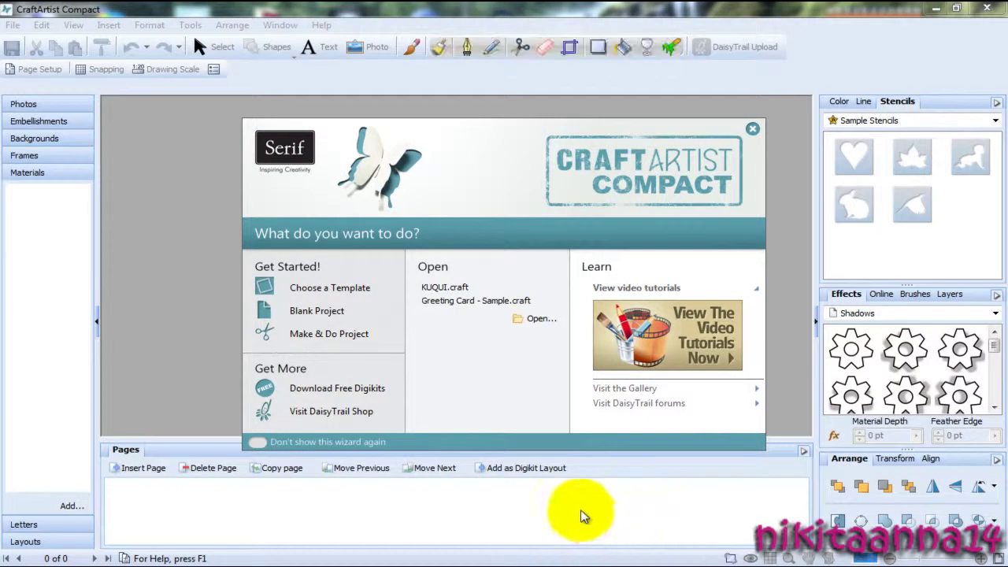
- Create a project from the Scrapbook Pages template with the pink heart-shaped photo frame and "With all my Heart" tag
click(352, 290)
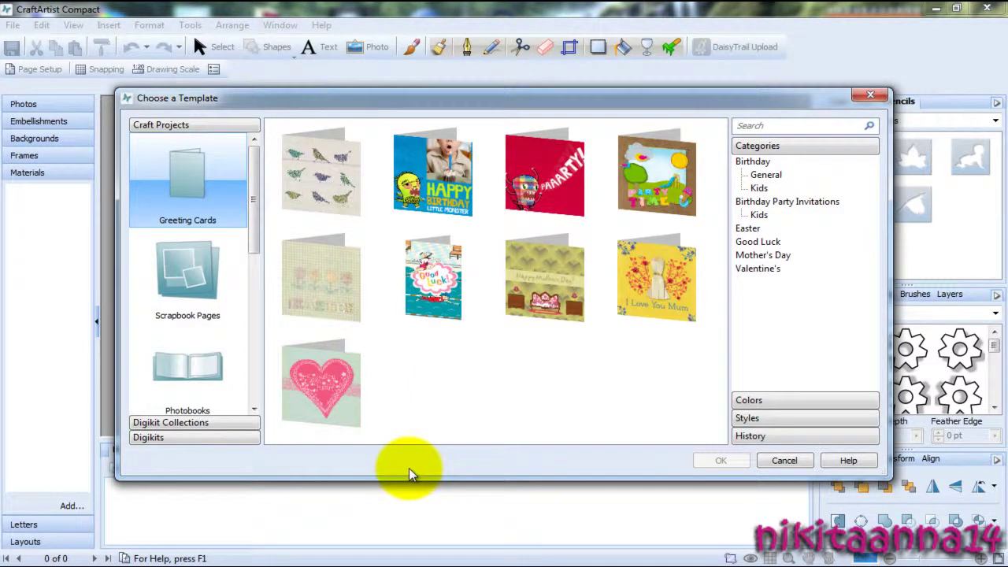
click(204, 283)
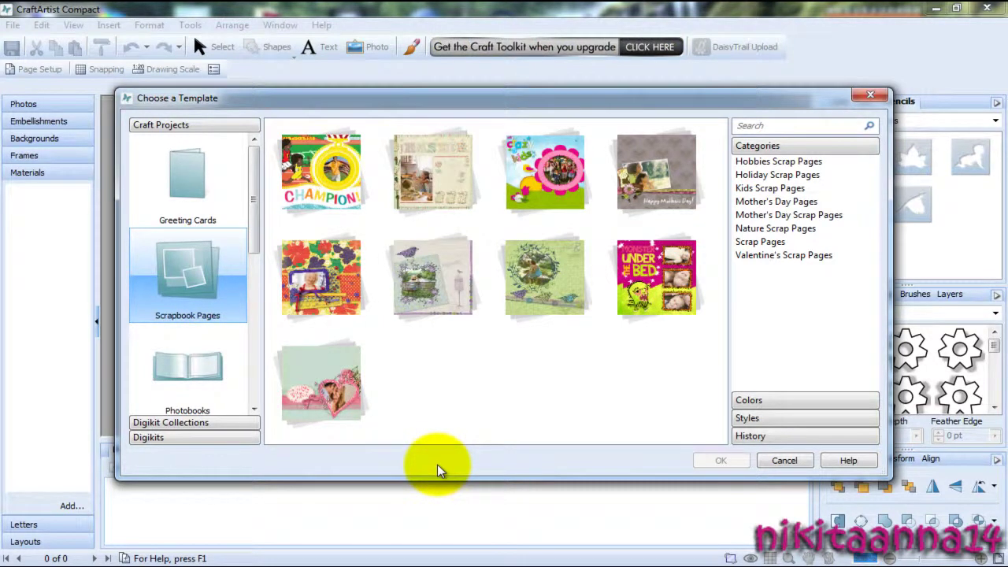
click(319, 393)
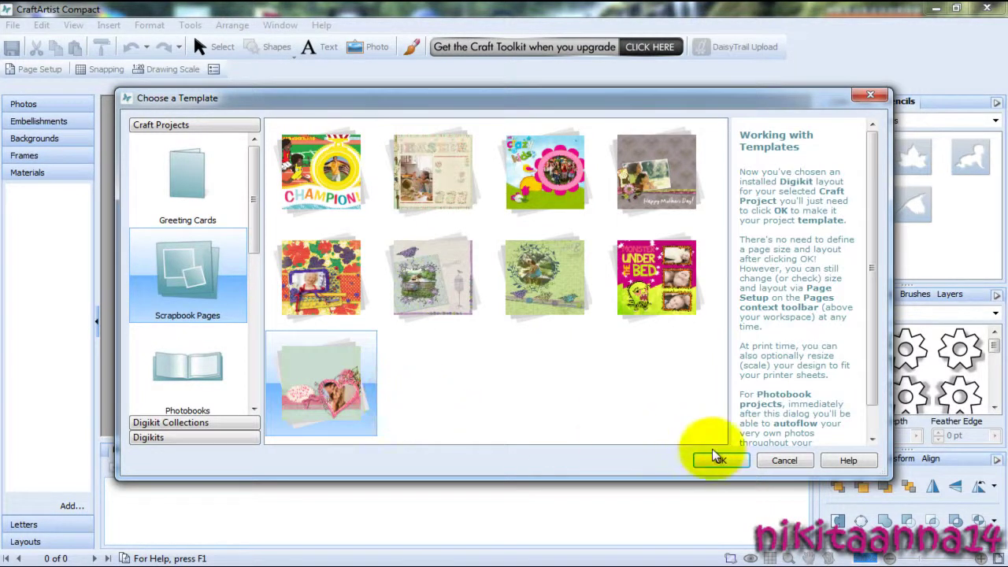
click(715, 458)
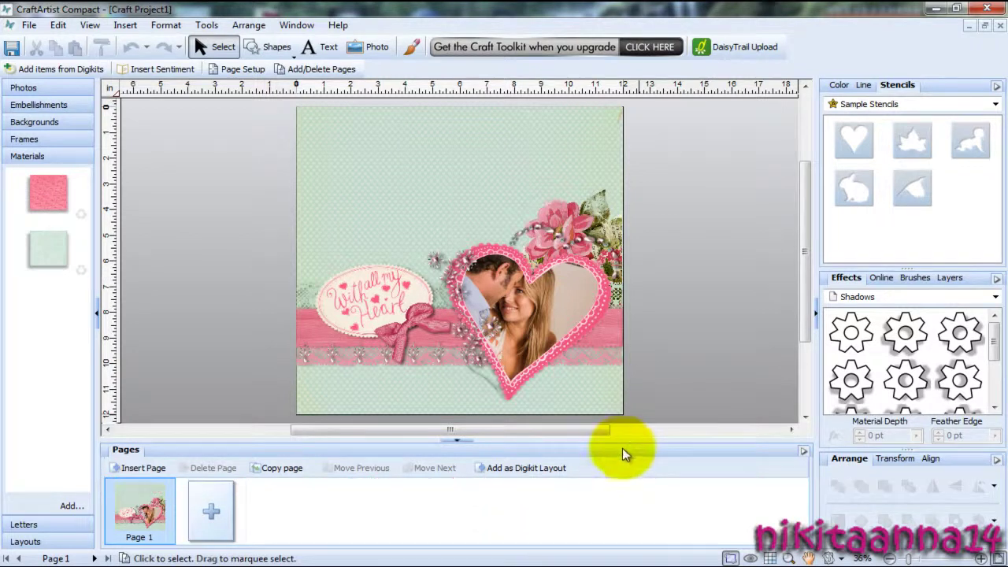
- Look through the template's embellishments, backgrounds, frames, materials, letters and layouts
click(31, 103)
click(66, 473)
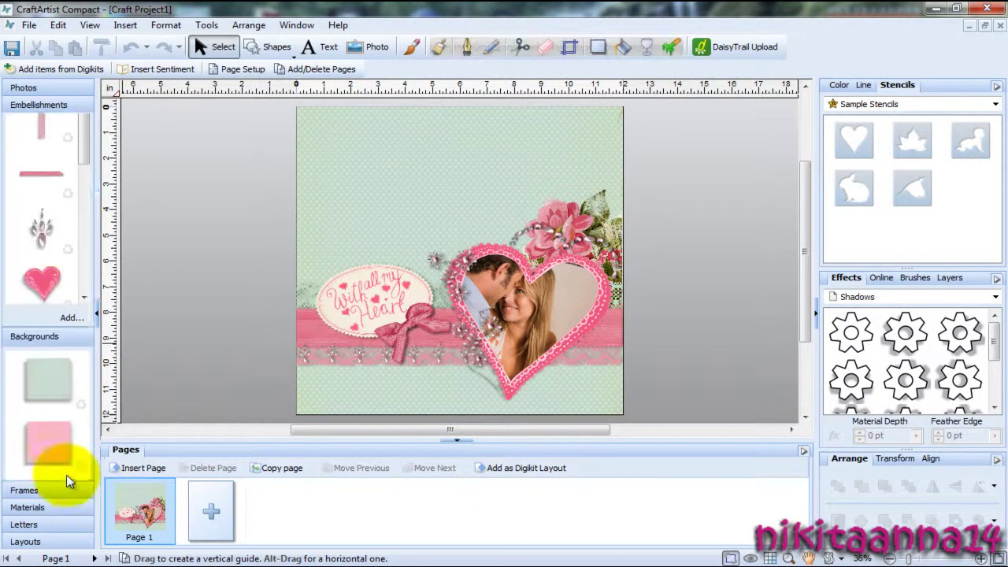
click(73, 487)
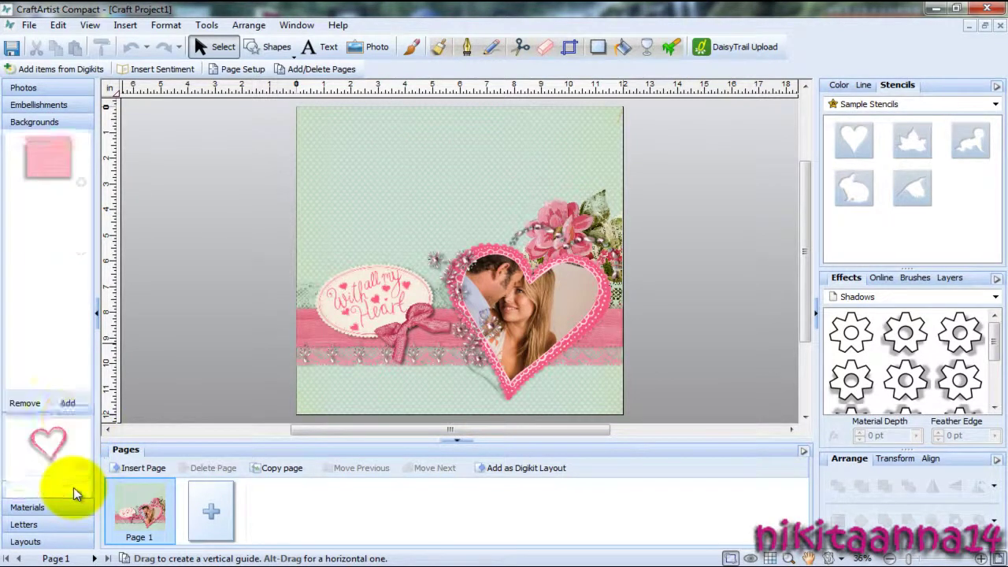
click(65, 507)
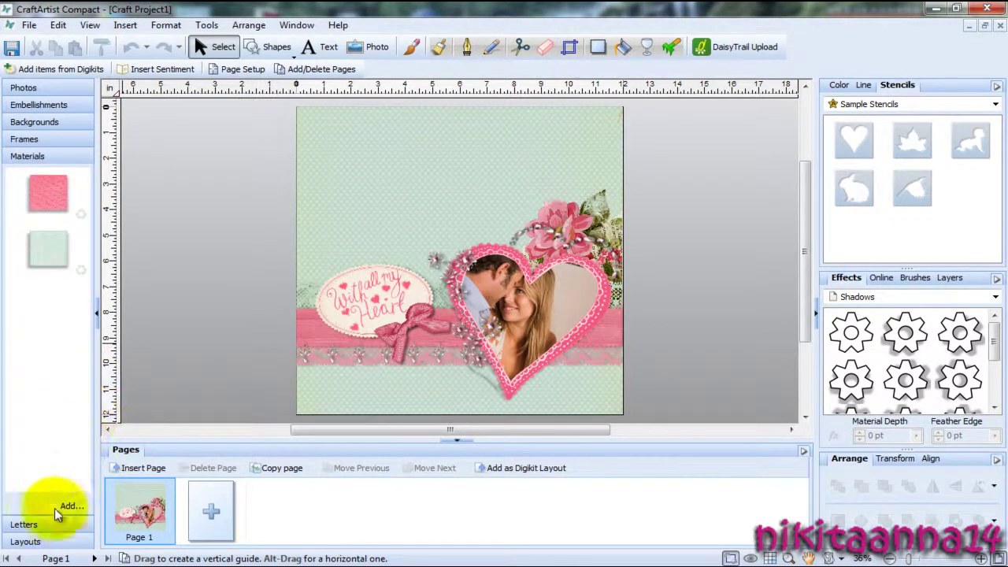
click(55, 522)
click(47, 546)
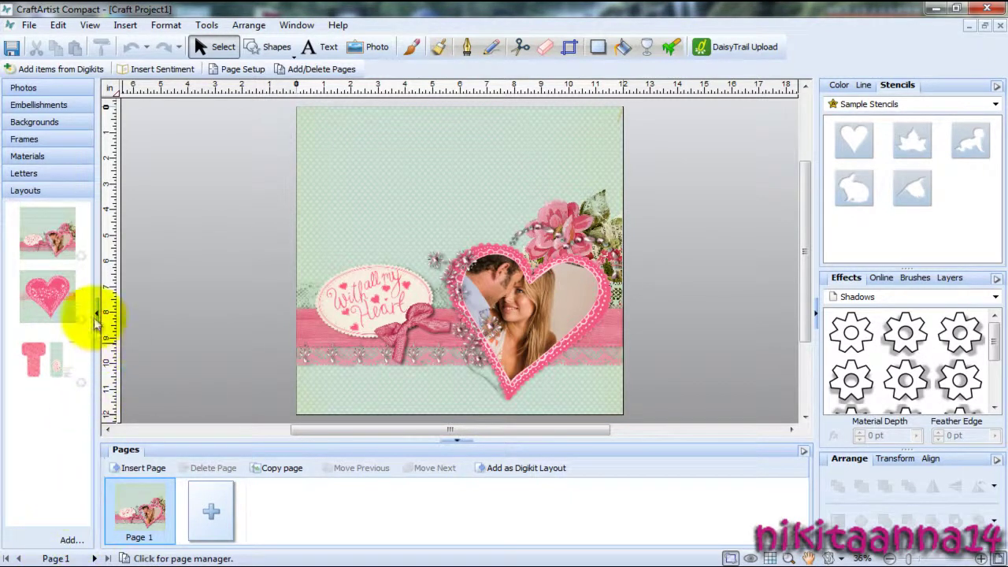
- Add the photo of the two wrinkled puppies from the computer's picture folders to the project's photos
click(36, 86)
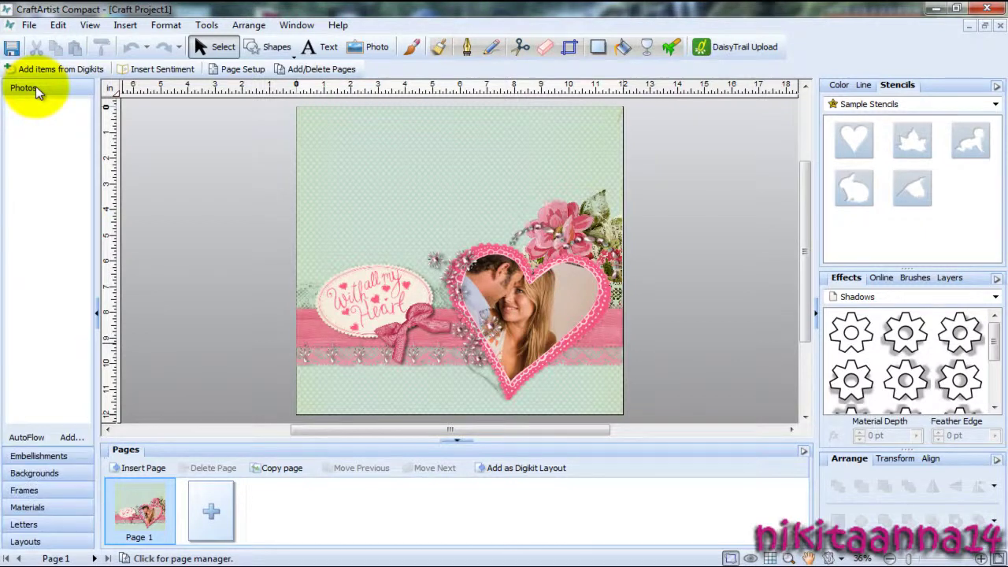
click(73, 437)
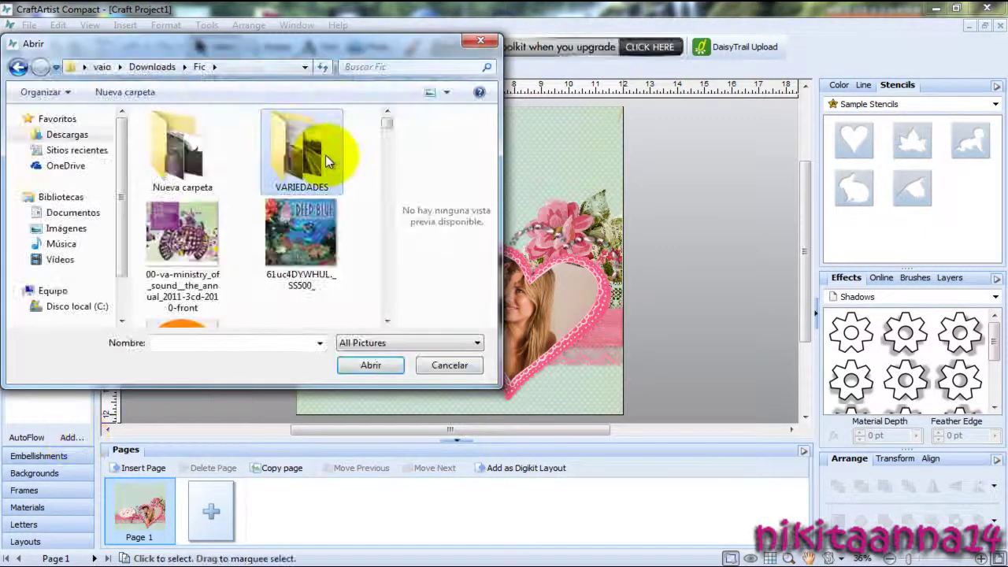
double_click(323, 156)
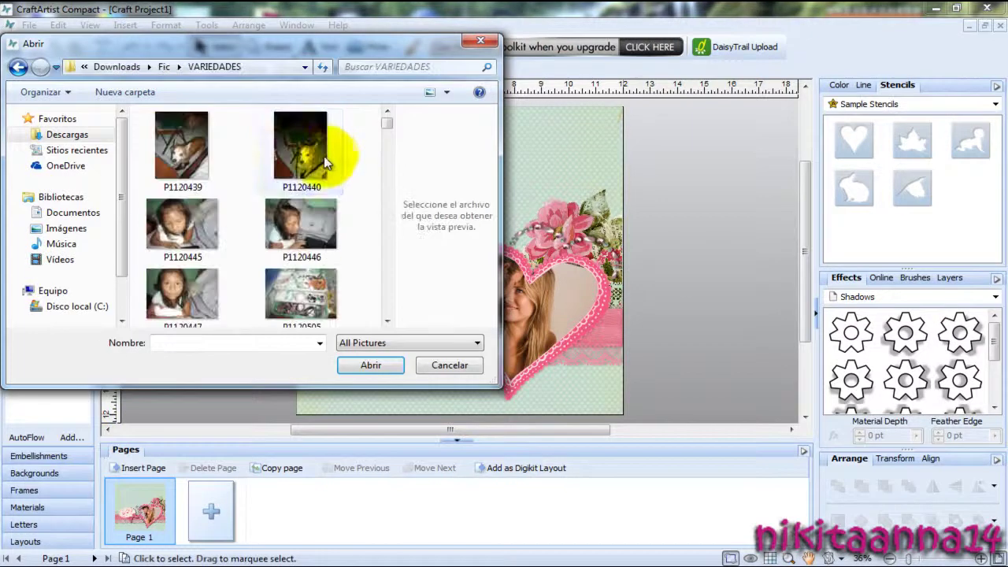
click(19, 67)
click(94, 228)
click(165, 223)
double_click(173, 236)
click(181, 181)
click(383, 368)
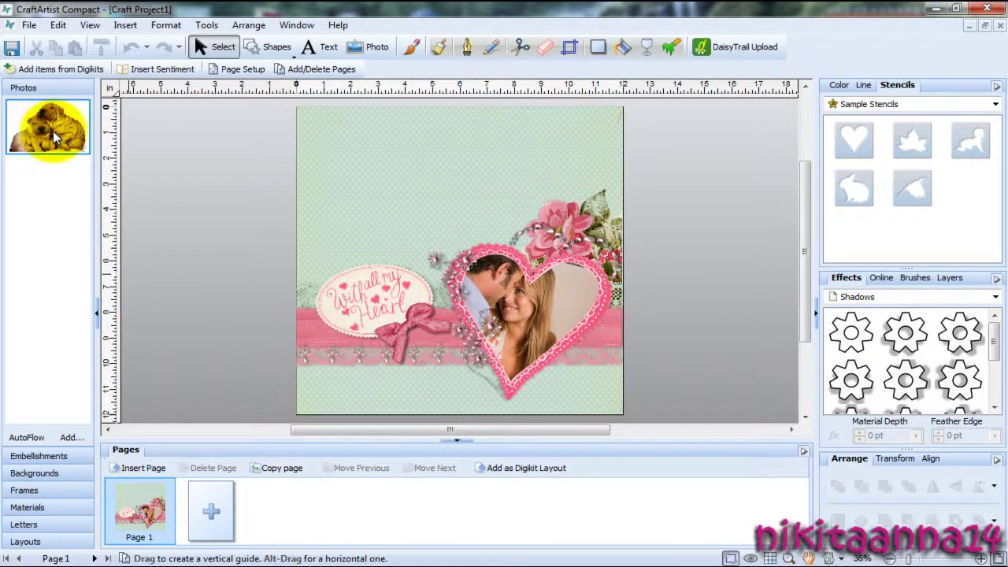
- Replace the couple's photo inside the heart frame with the puppy photo
drag(53, 130, 540, 326)
click(540, 326)
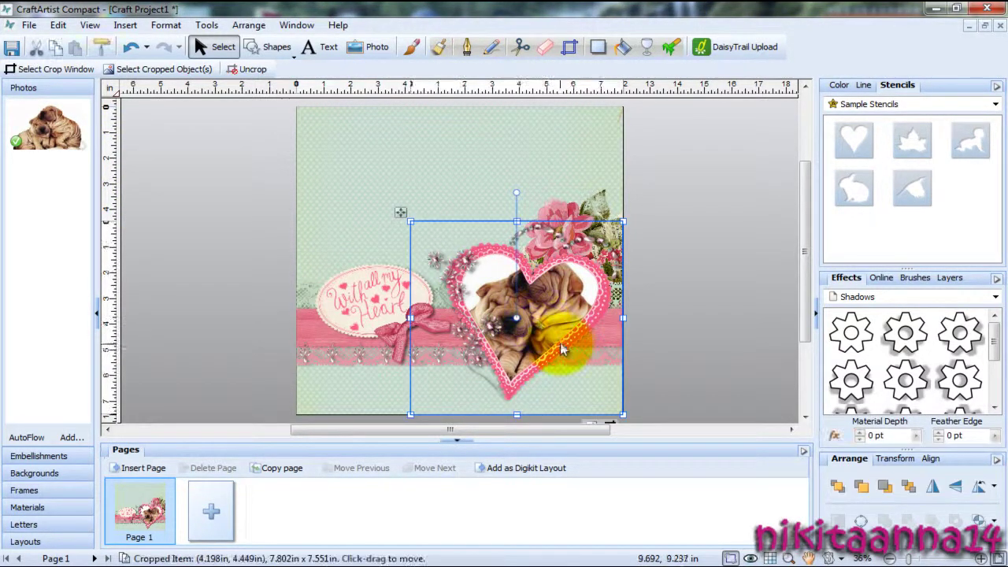
- Resize the cropped puppy photo to about 7.5 × 5.3 in and reposition it so both puppies' faces show inside the heart frame
drag(806, 315, 807, 356)
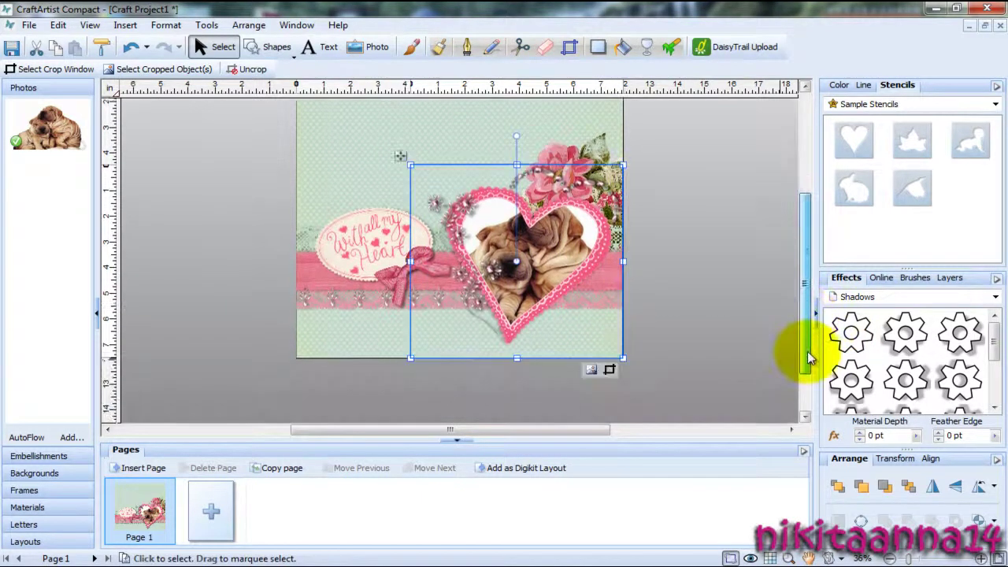
click(591, 369)
drag(553, 348, 547, 290)
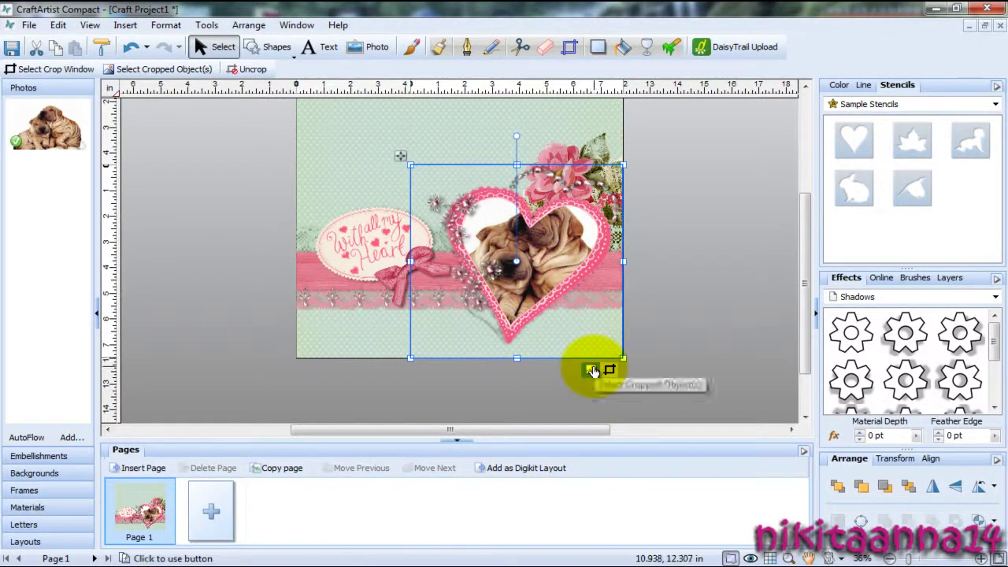
click(593, 370)
drag(408, 300, 385, 318)
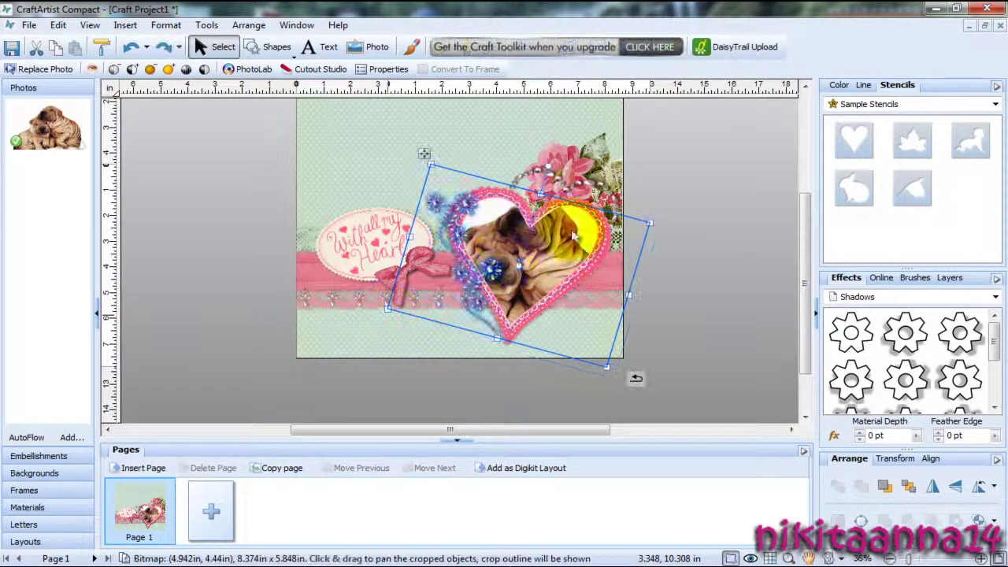
drag(651, 225, 584, 244)
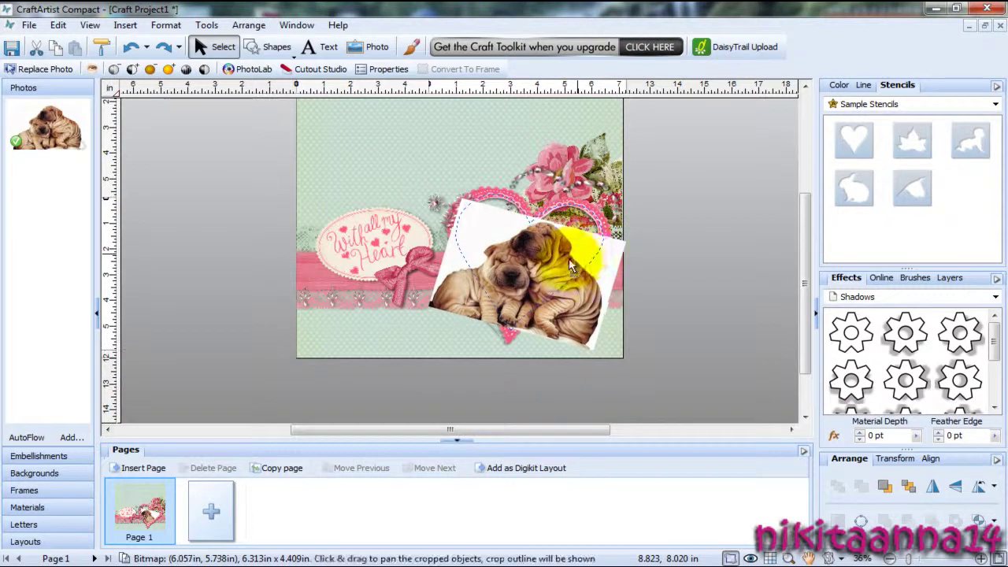
drag(436, 311, 409, 313)
drag(549, 264, 587, 244)
drag(435, 308, 417, 304)
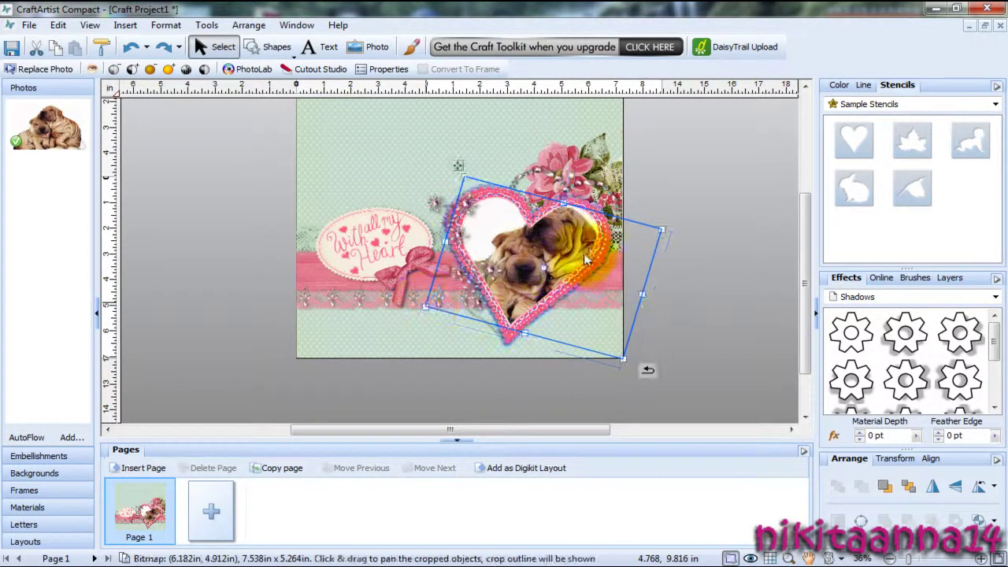
drag(589, 250, 589, 248)
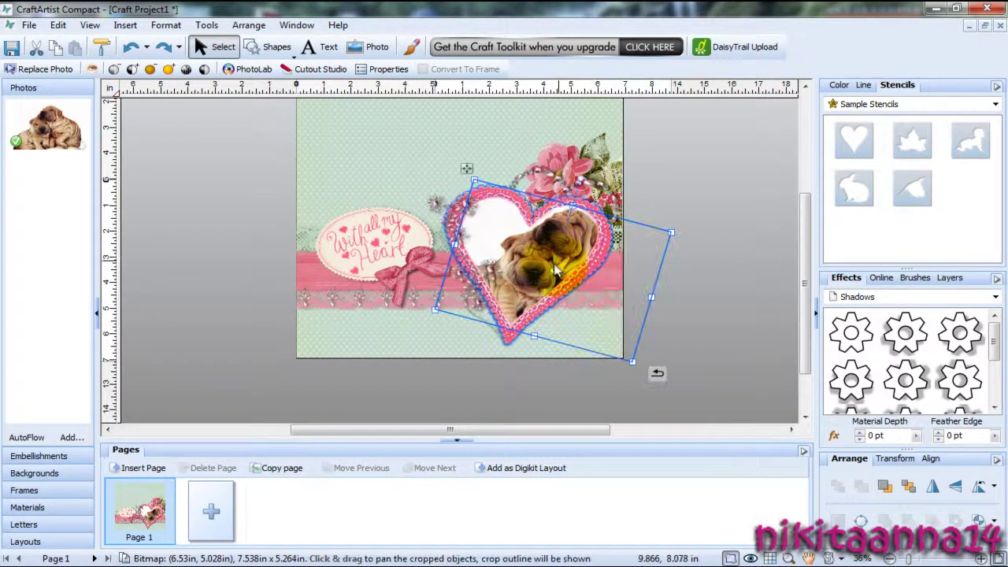
click(395, 334)
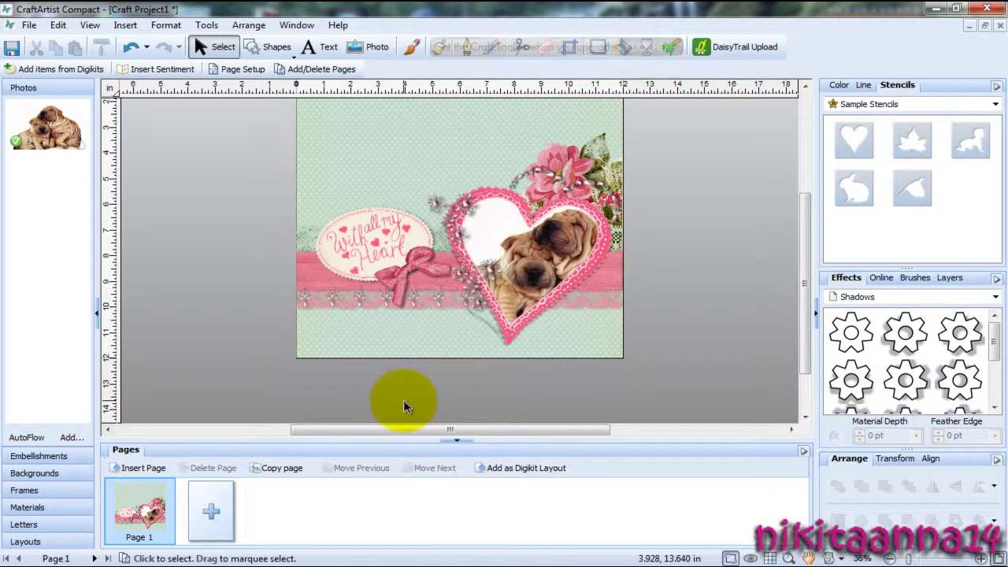
- Review the items available for decorating the page, from embellishments and backgrounds to frames, materials, letters and layouts
drag(803, 313, 805, 270)
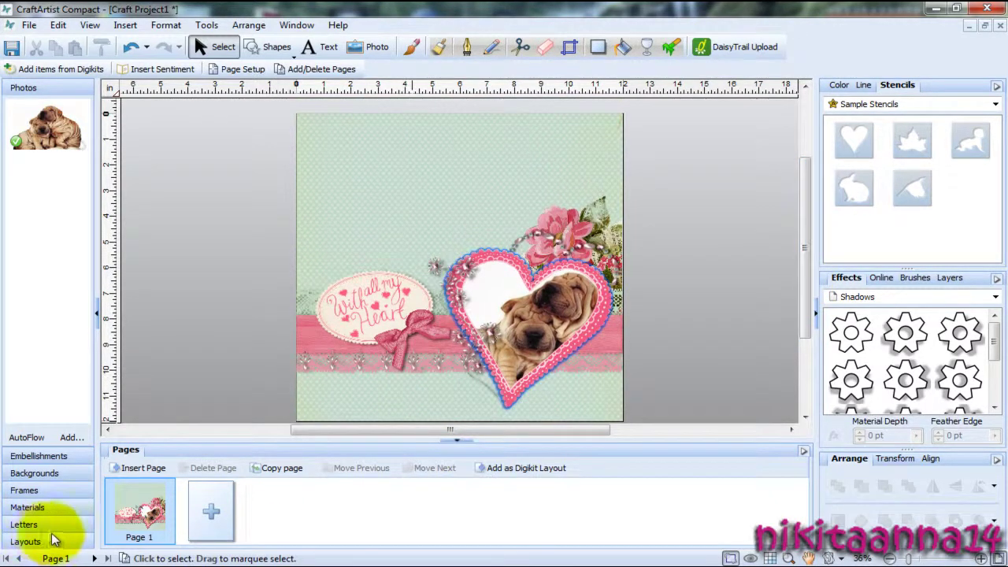
click(67, 455)
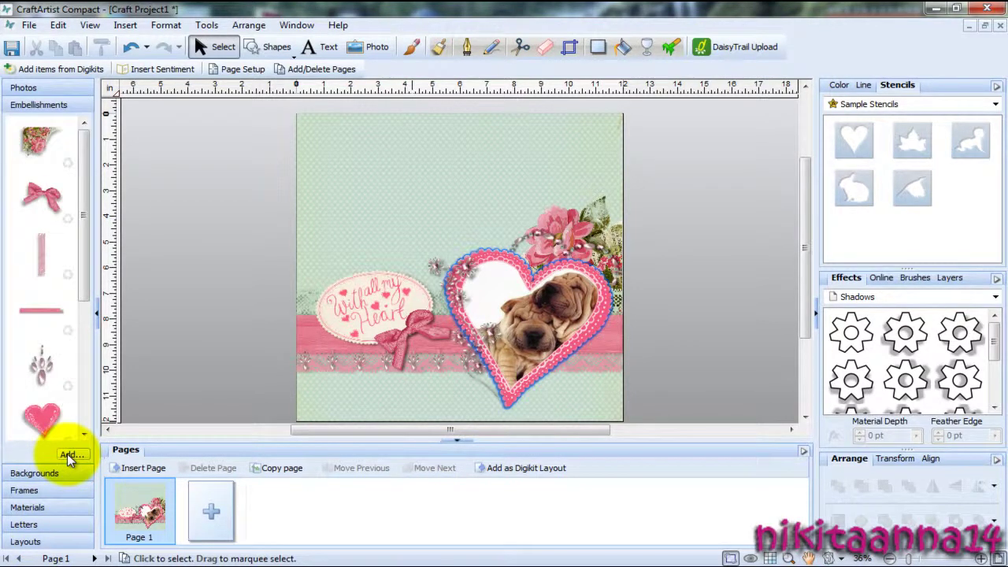
mouse_move(90, 252)
mouse_down()
mouse_move(84, 410)
mouse_move(89, 260)
mouse_up()
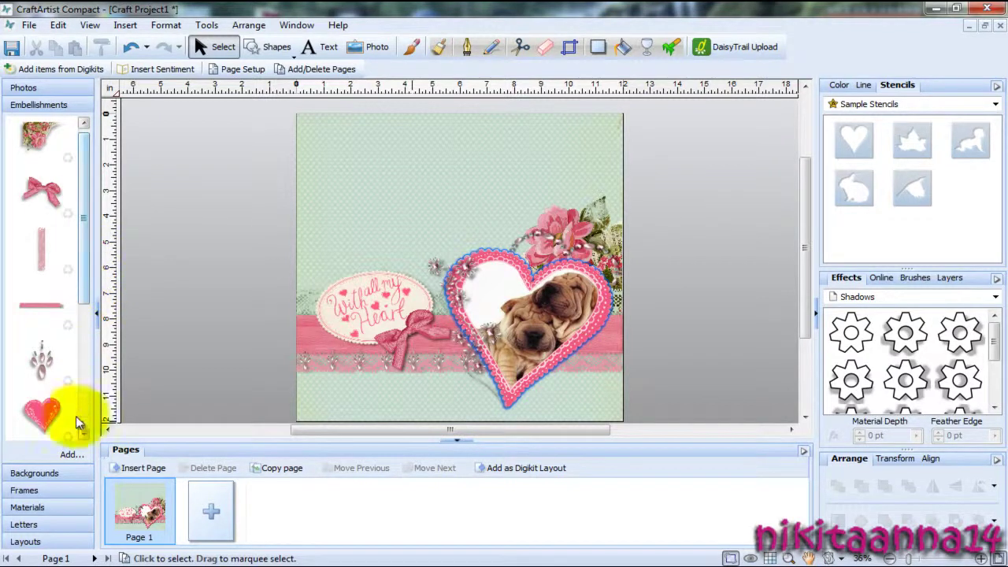
click(69, 473)
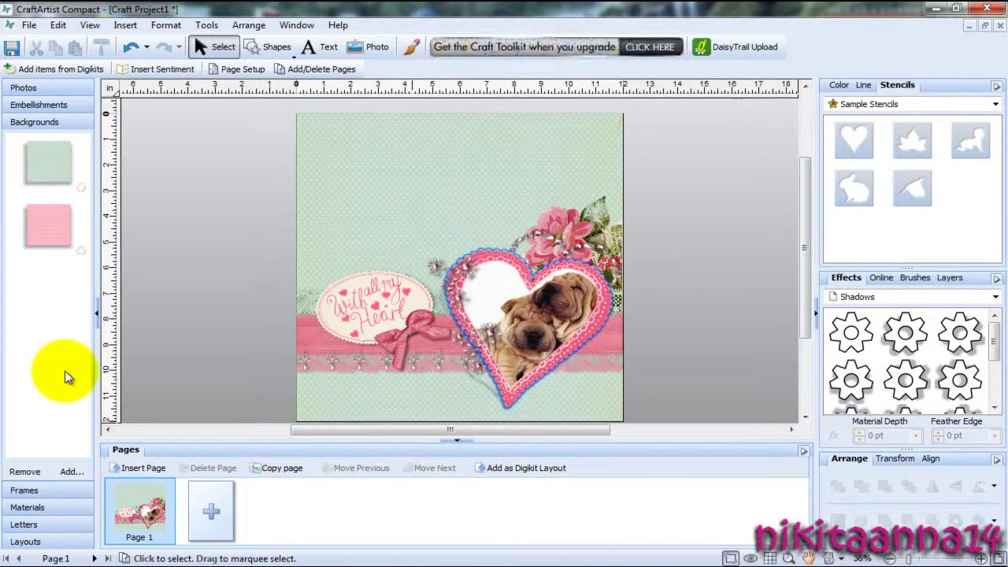
click(40, 488)
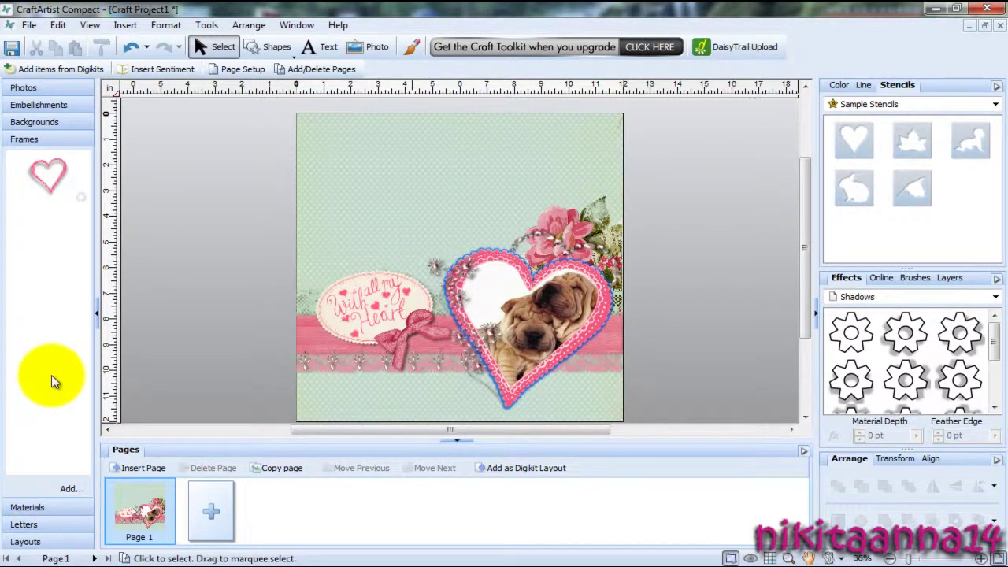
click(37, 507)
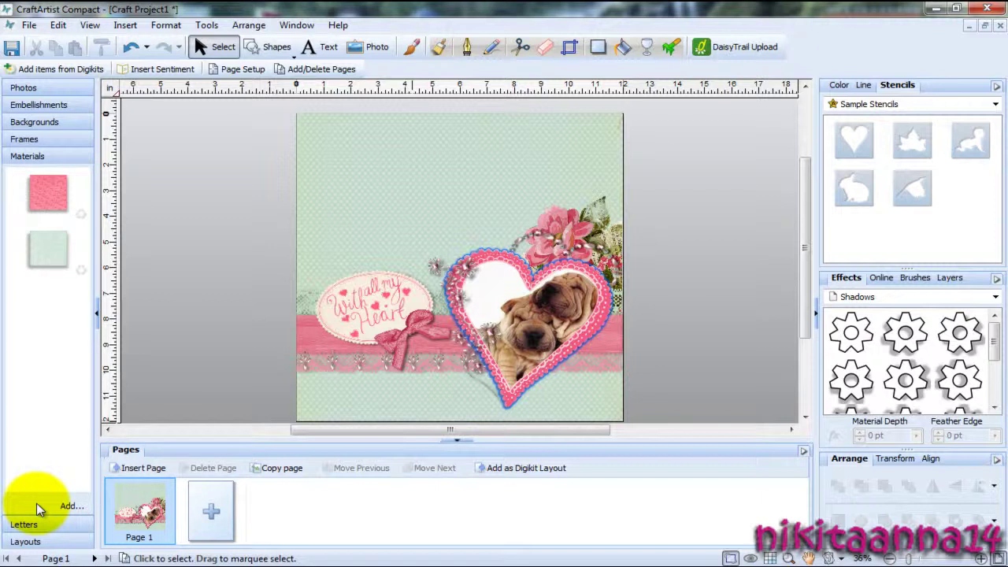
click(36, 522)
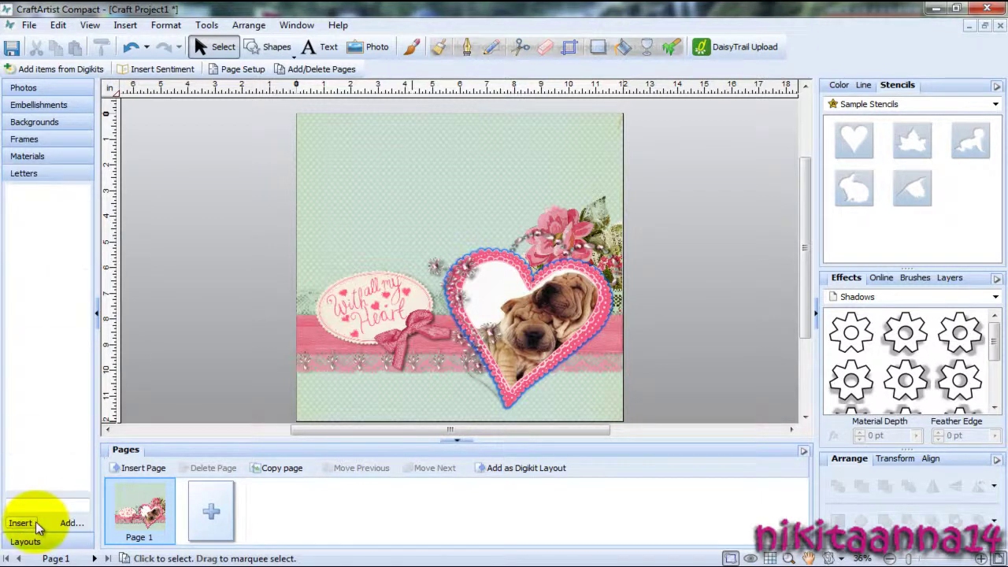
click(24, 541)
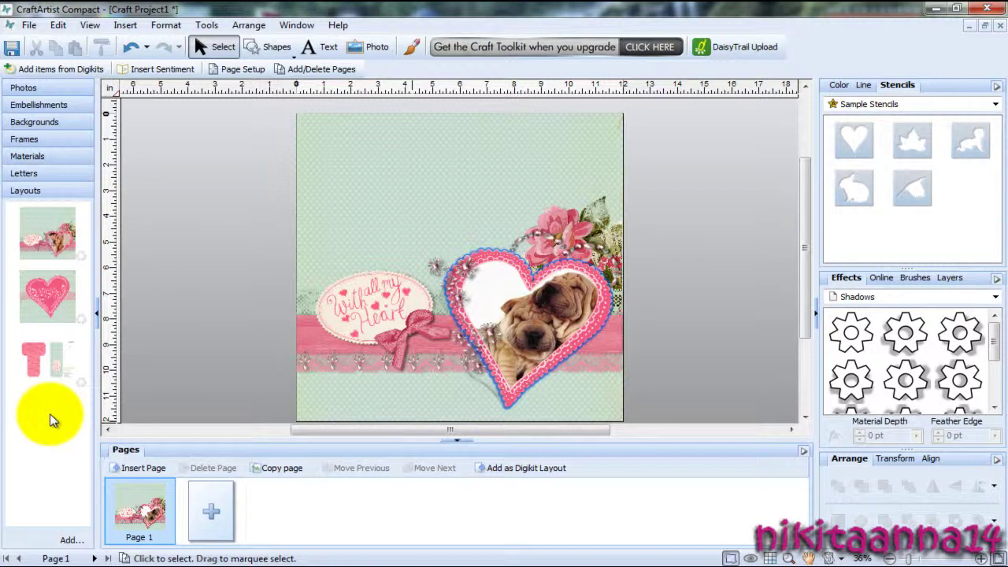
- Place the pink heart embellishment in the page's upper left area and shrink it to about 2.4 in wide
click(23, 107)
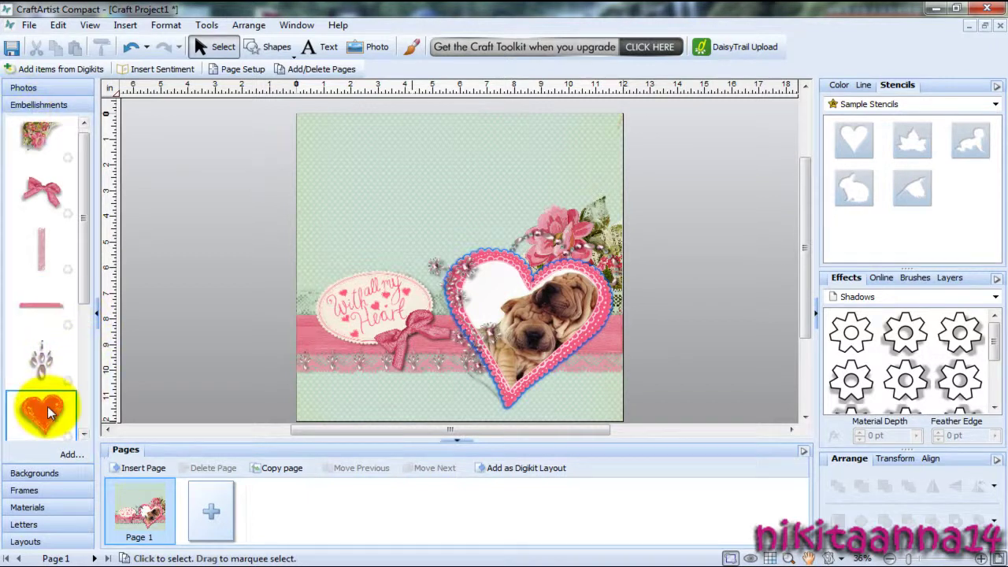
drag(48, 412, 382, 178)
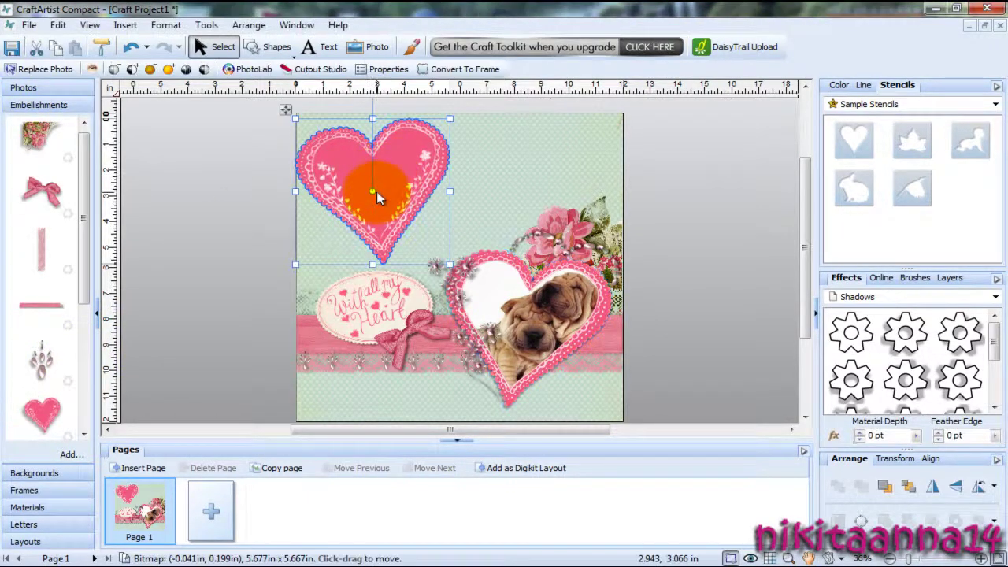
drag(449, 119, 330, 190)
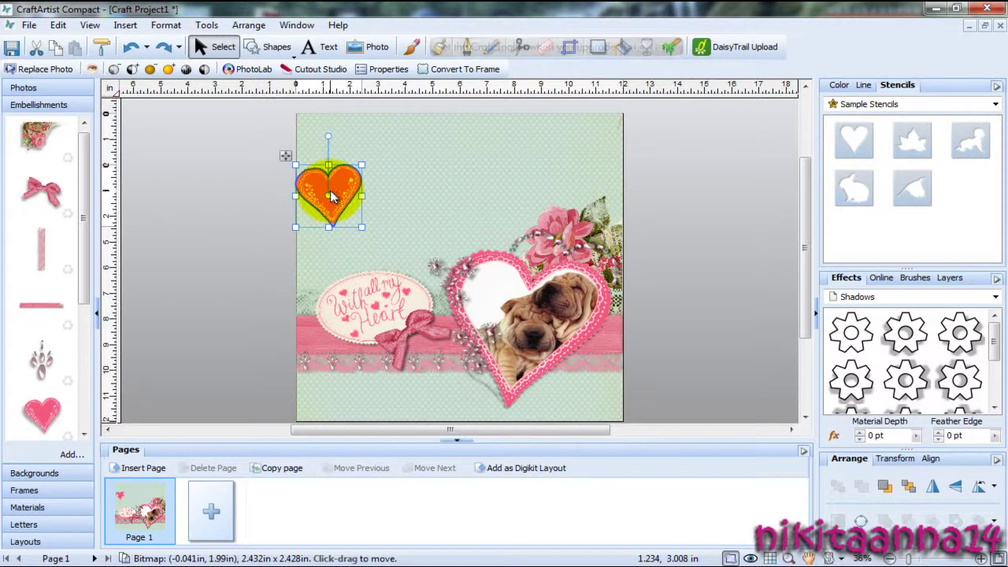
- Copy the small pink heart and place a duplicate just right of the original, slightly higher
right_click(329, 190)
click(367, 215)
click(411, 162)
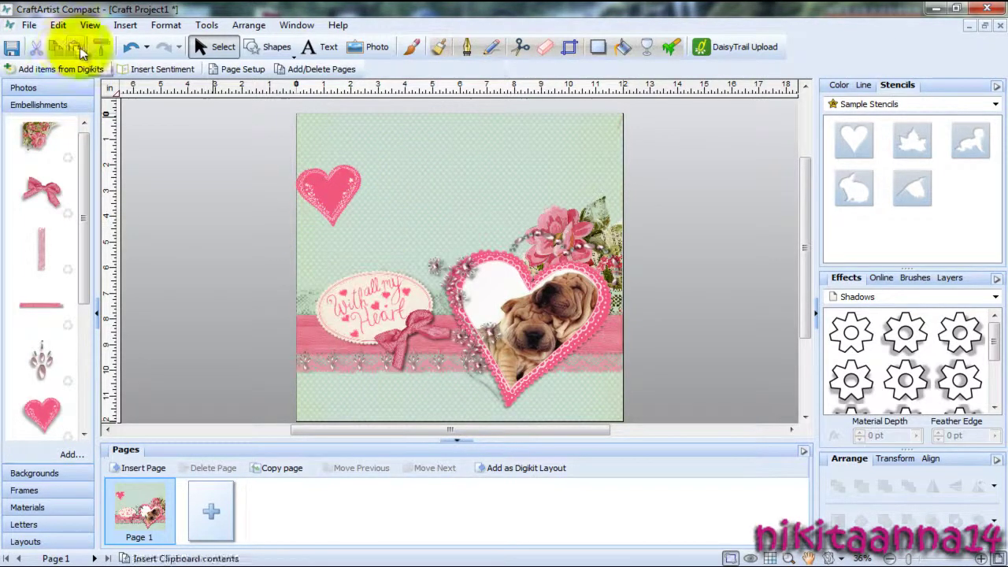
click(74, 47)
drag(354, 185, 398, 187)
click(484, 169)
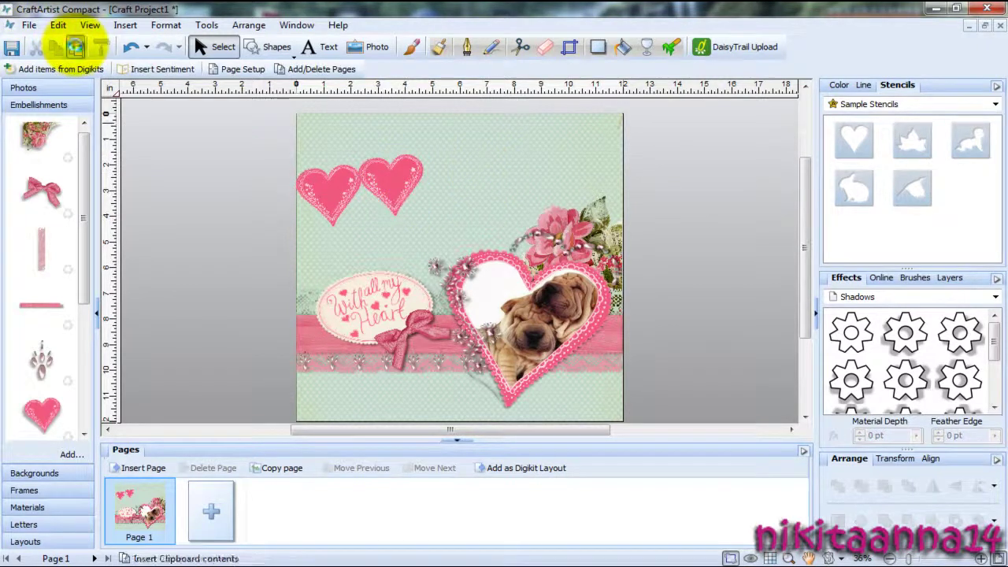
- Paste two more copies of the small heart and extend the rising row to four hearts across the page
click(73, 47)
drag(317, 202, 382, 194)
drag(455, 175, 451, 177)
click(413, 233)
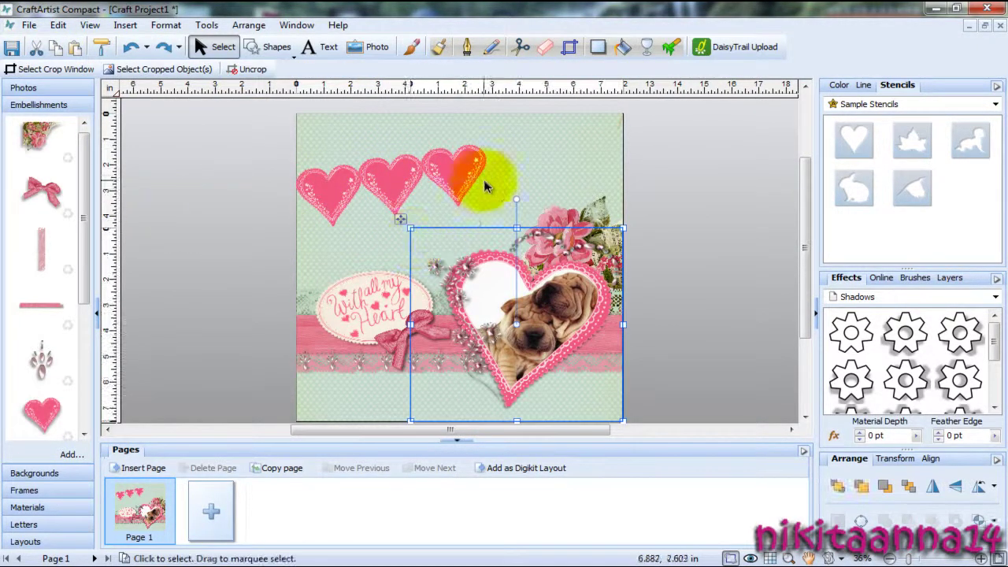
click(522, 157)
click(329, 189)
drag(331, 192, 531, 161)
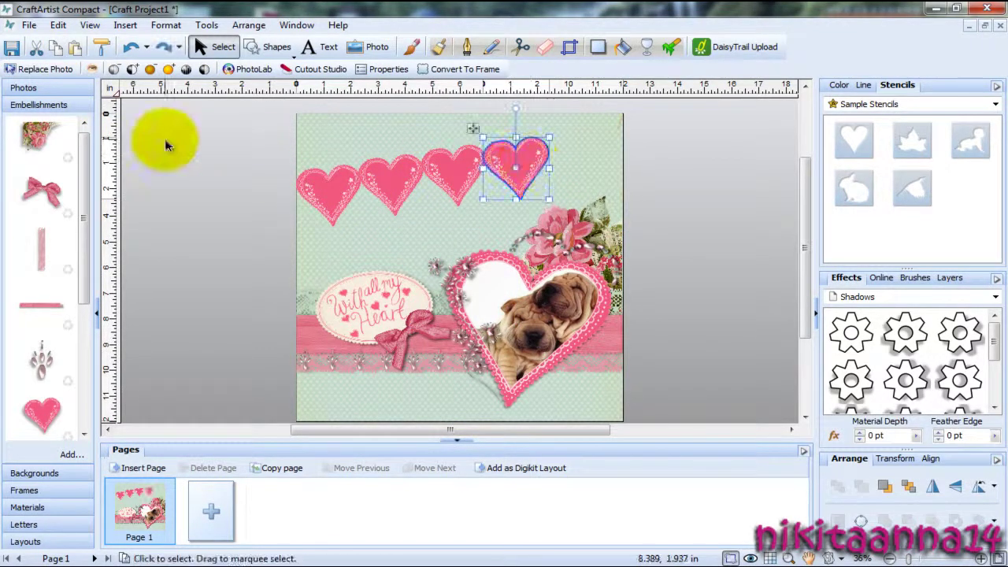
click(581, 157)
click(326, 183)
drag(328, 185, 536, 162)
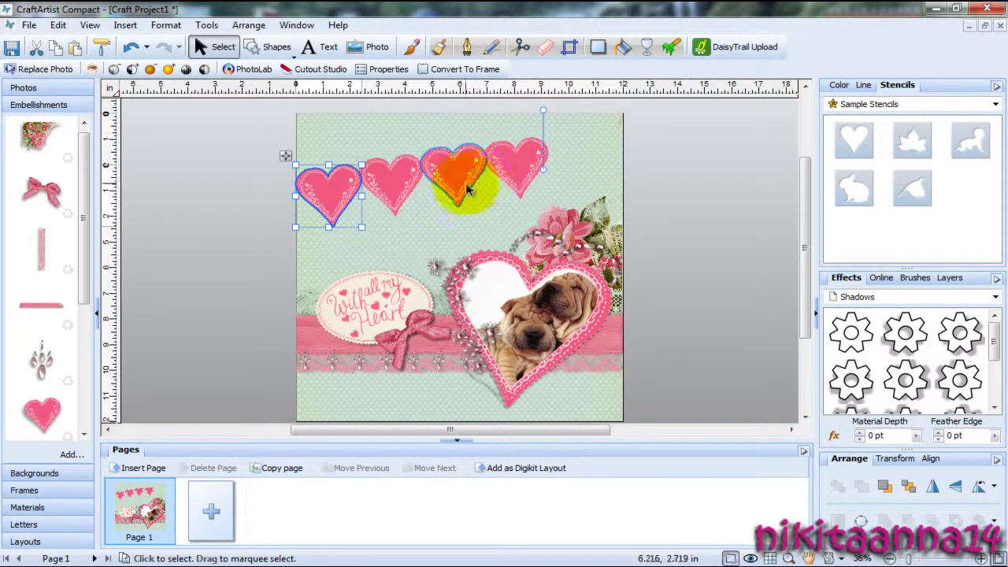
click(628, 154)
click(333, 197)
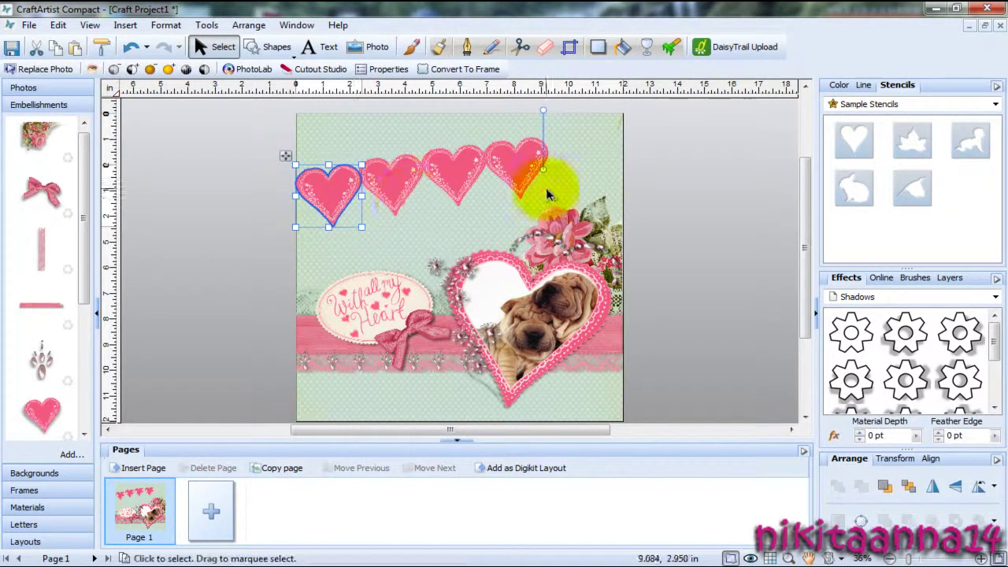
click(598, 186)
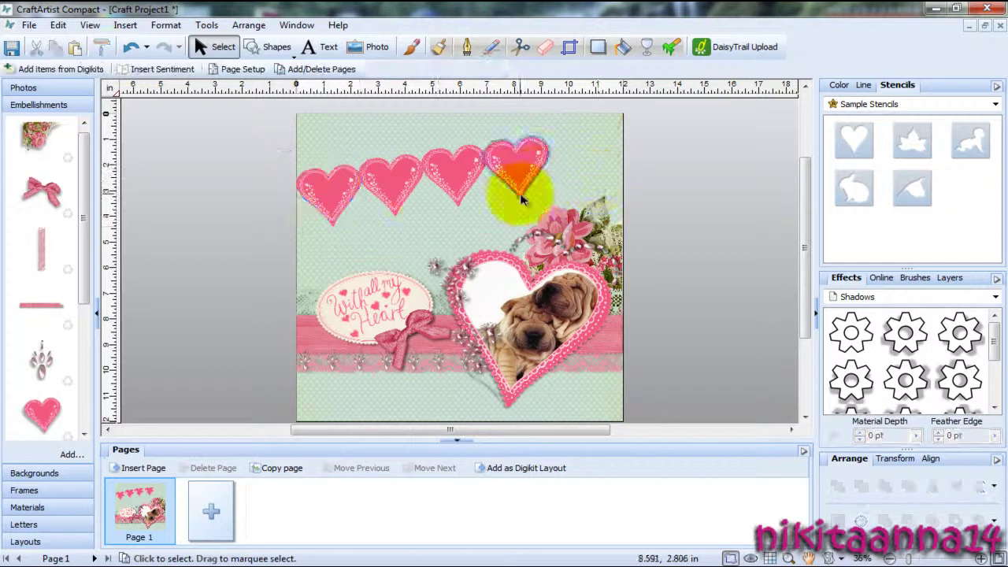
- Copy the first small heart and paste two duplicates, extending the rising row to six hearts with the last overlapping the page's right edge
click(346, 189)
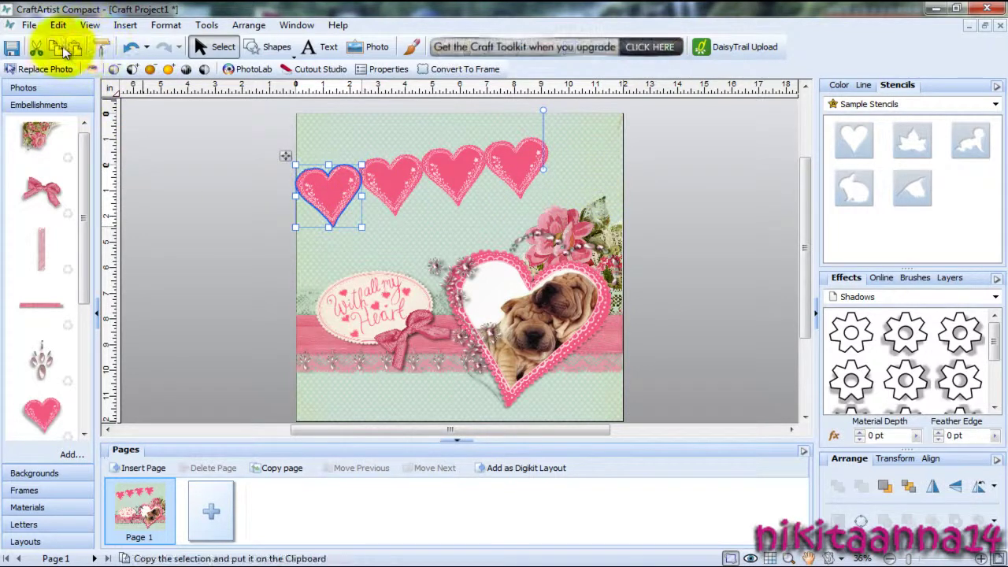
click(403, 266)
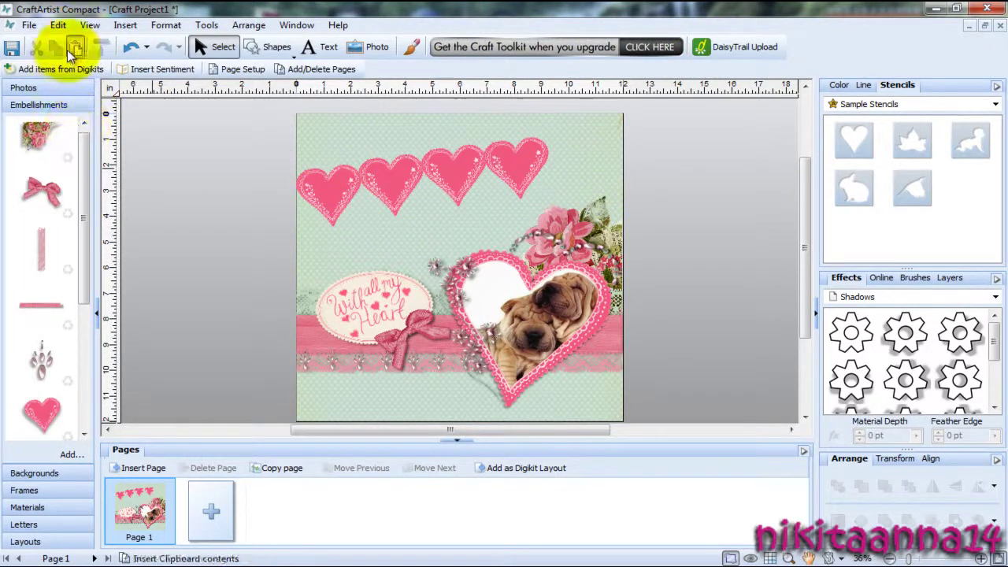
click(75, 49)
drag(316, 207, 578, 177)
click(427, 229)
click(344, 240)
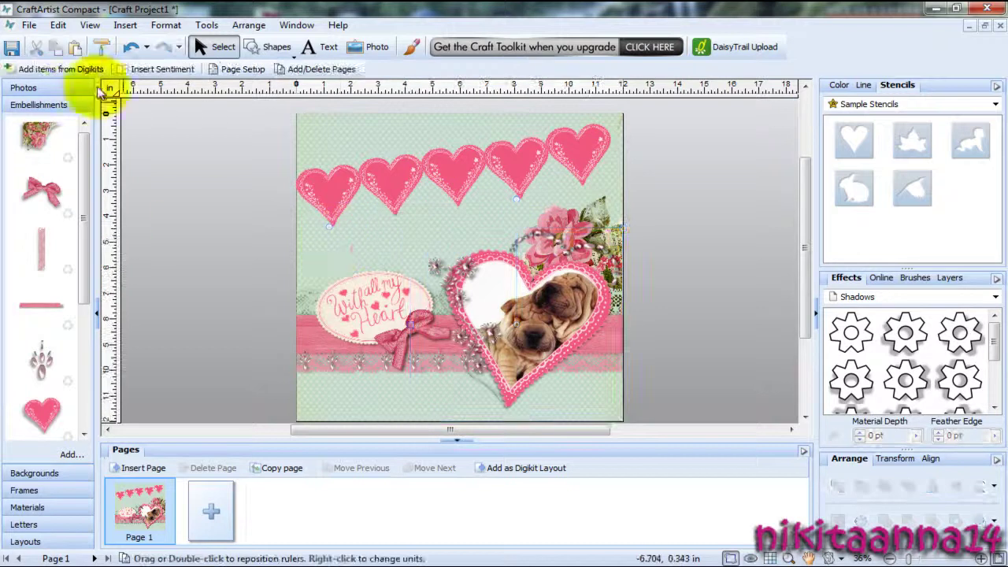
click(74, 48)
drag(299, 167, 619, 135)
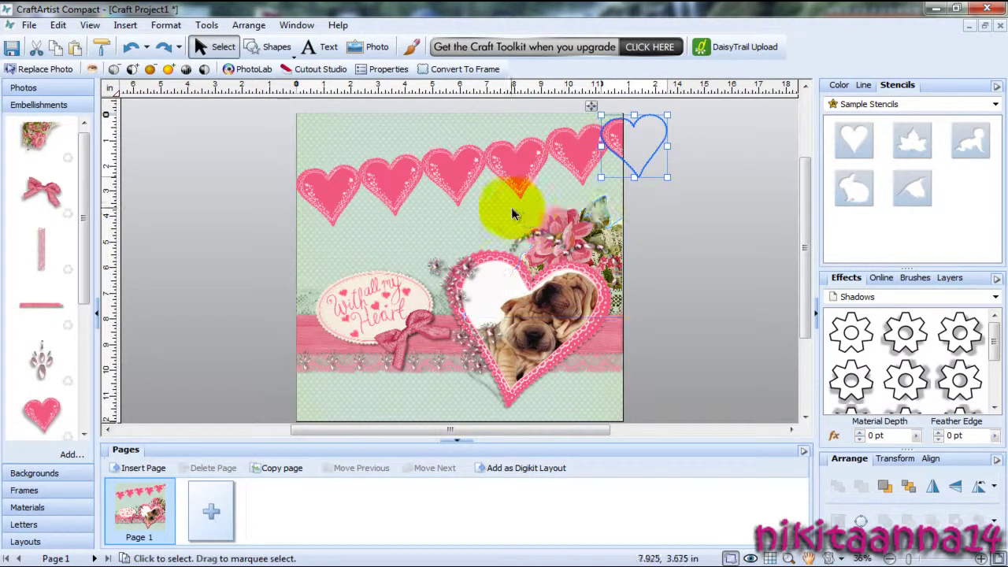
click(482, 219)
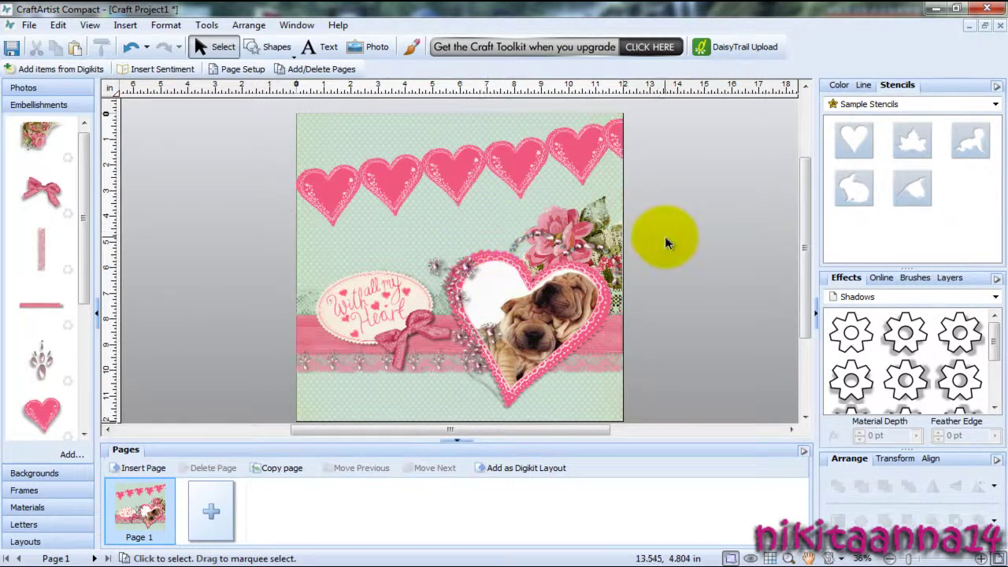
- Apply the second Shadows preset to each pink heart in the row, from the first to the one at the page edge
click(316, 194)
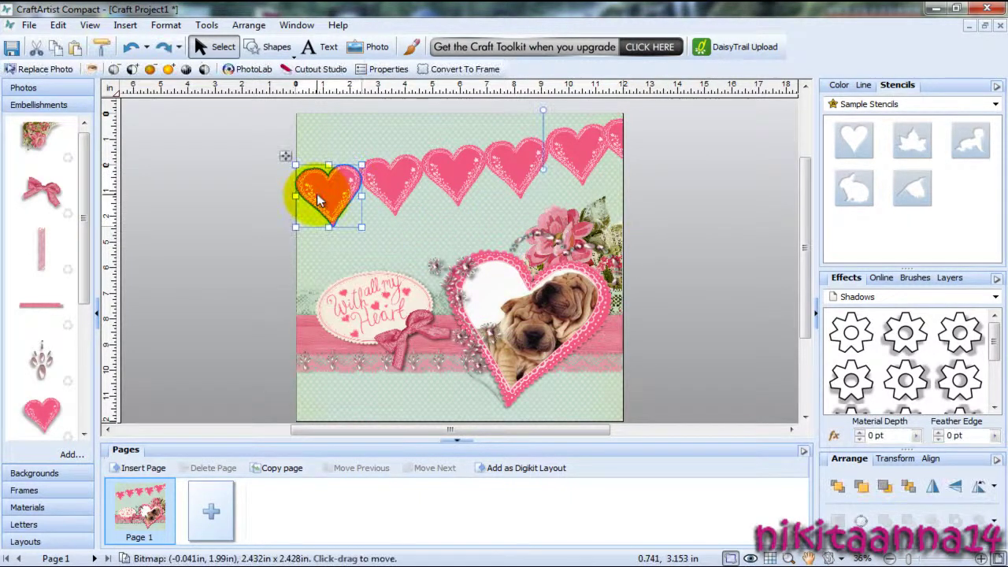
drag(327, 196, 516, 169)
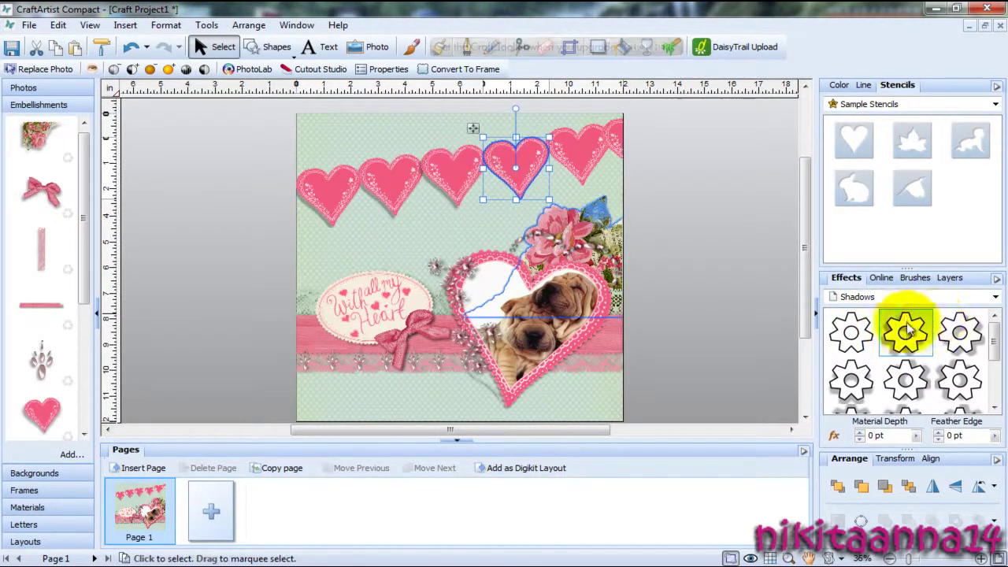
drag(602, 159, 679, 135)
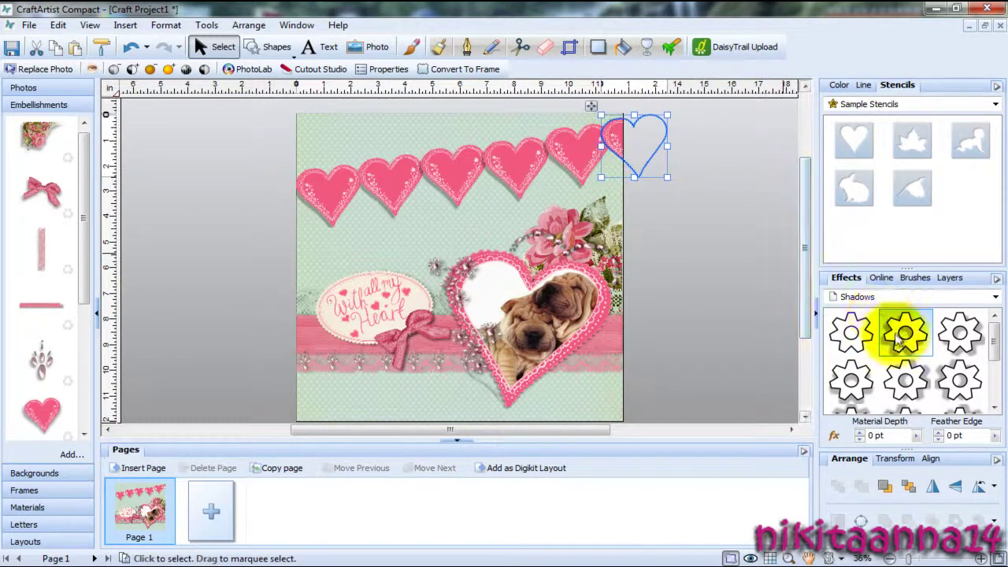
click(684, 329)
click(682, 387)
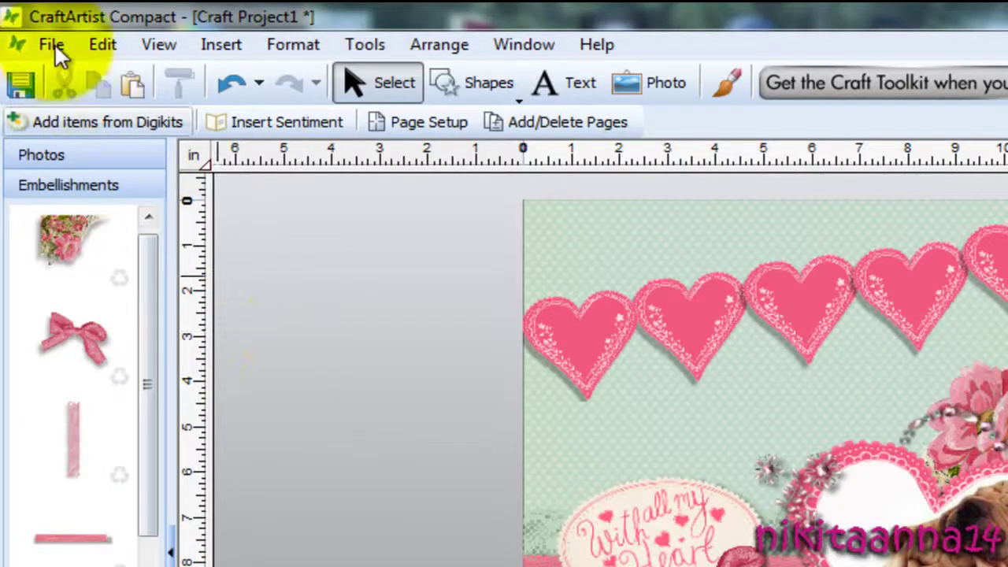
- Create a new blank project from the startup wizard using the single-page 12 x 12 in scrapbook format
click(50, 44)
mouse_move(134, 72)
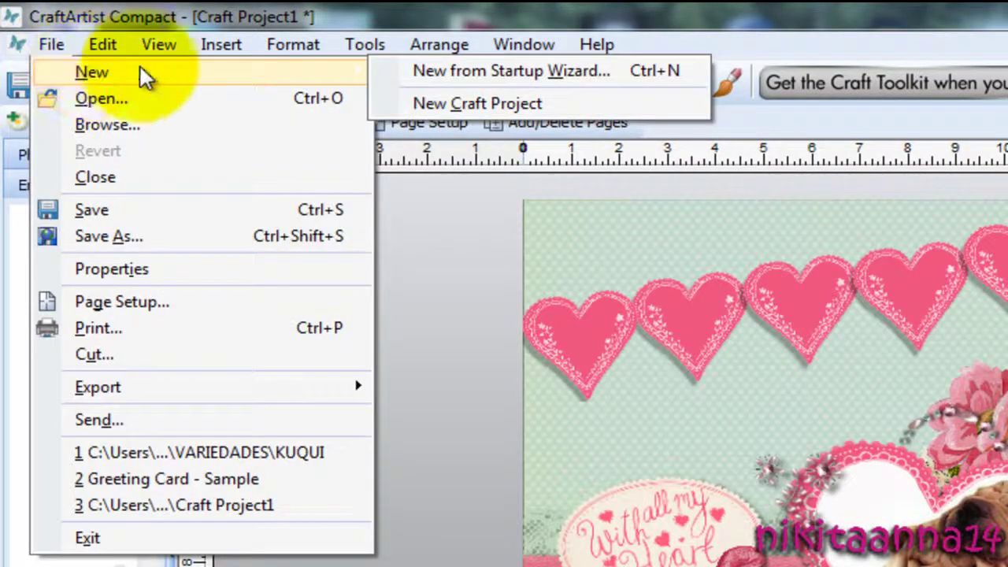
click(534, 72)
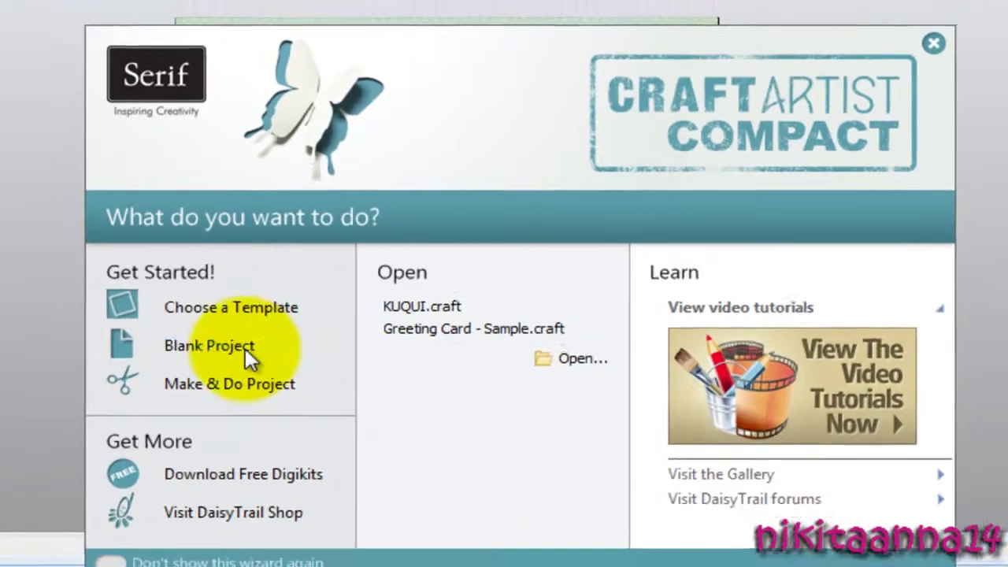
click(245, 348)
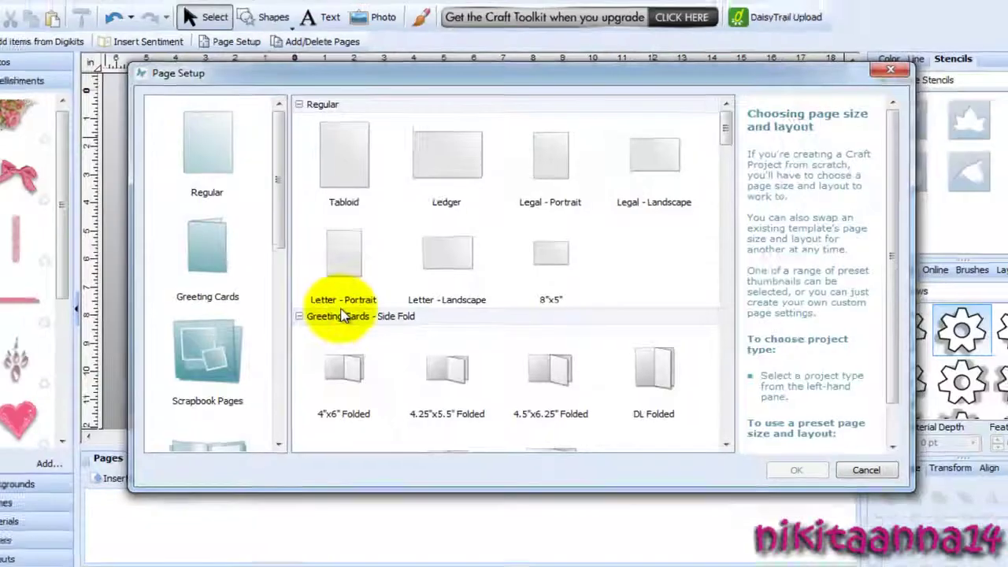
click(226, 382)
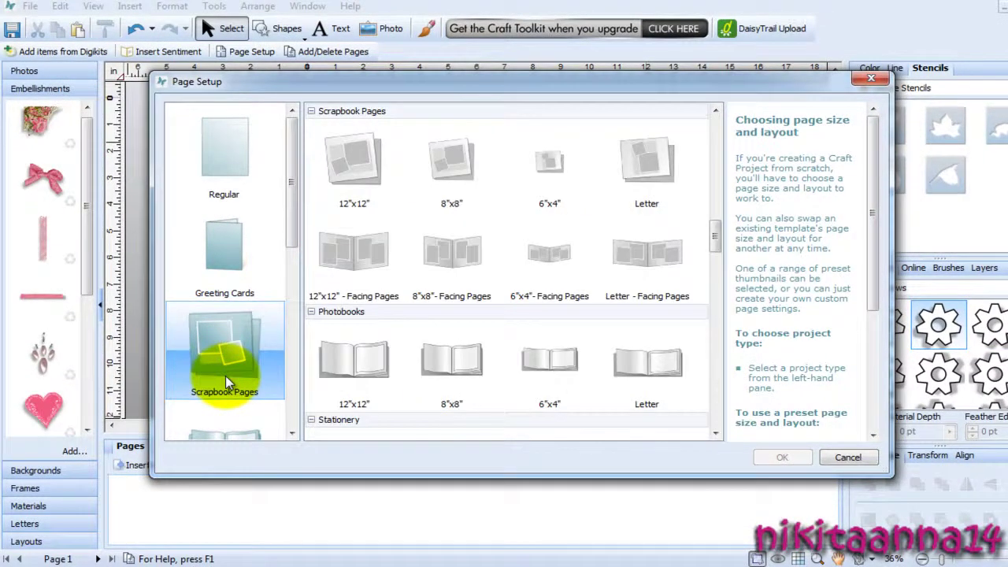
click(359, 381)
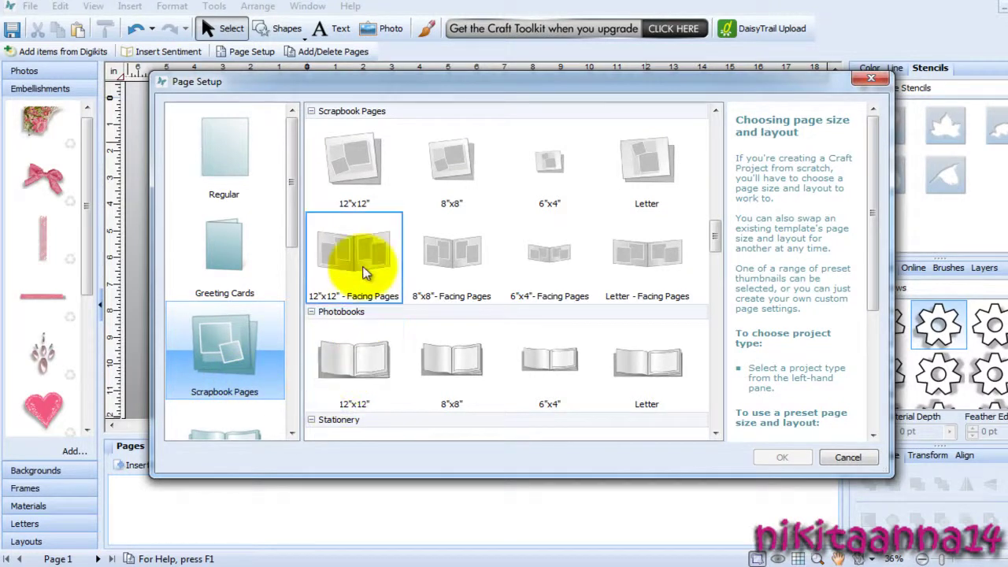
click(363, 180)
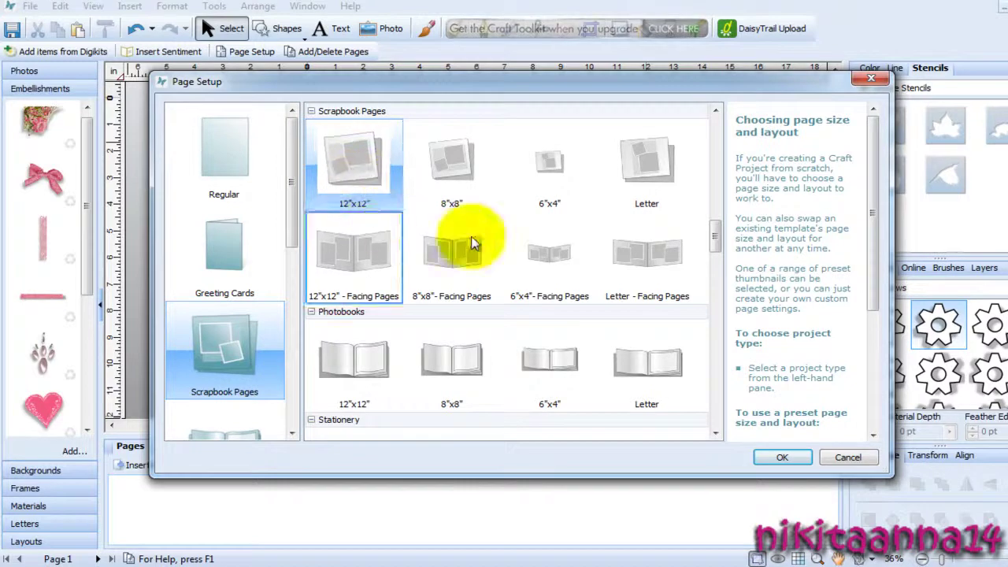
click(780, 457)
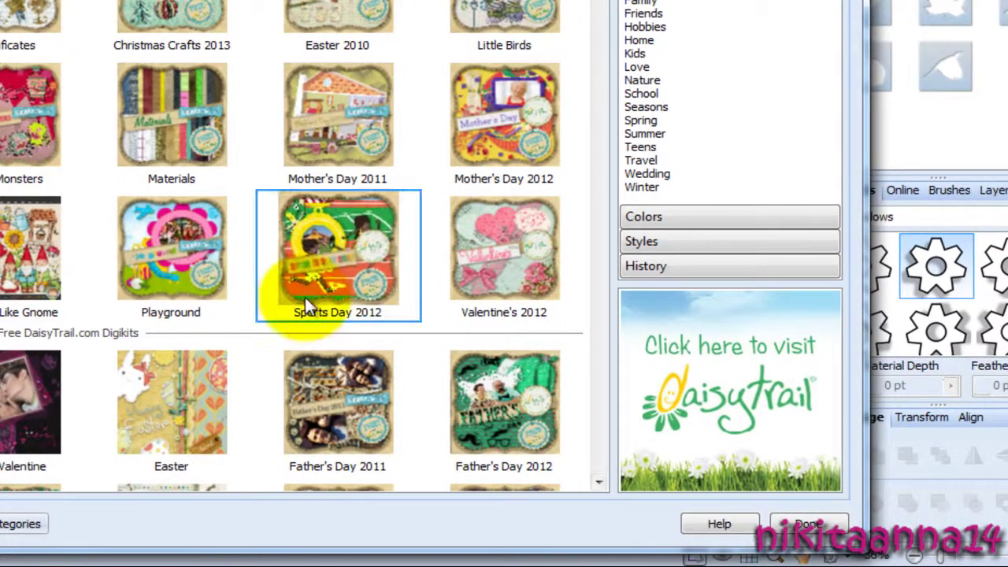
- Open the Valentine's 2012 Digikit and finish choosing items for the new project
double_click(478, 270)
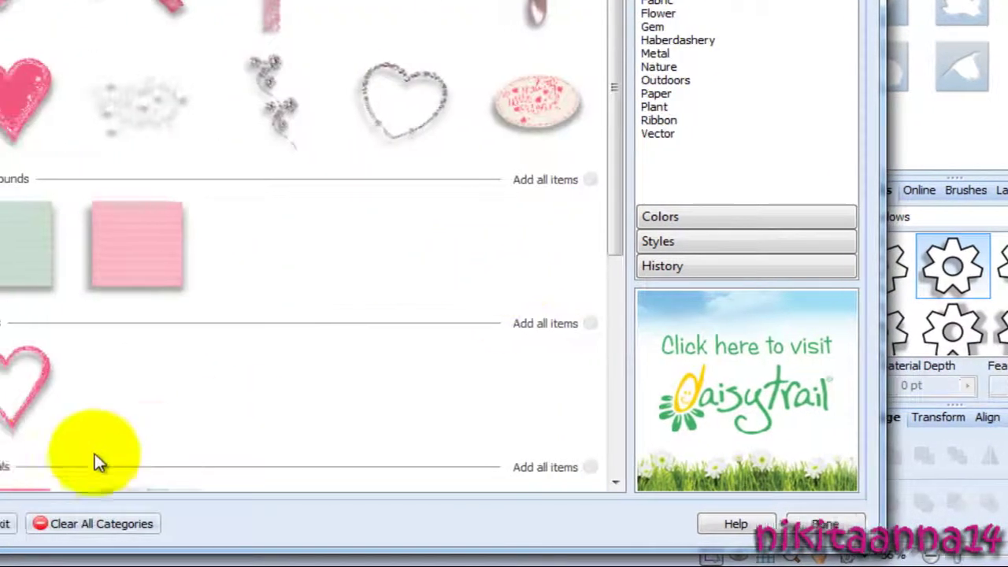
click(118, 524)
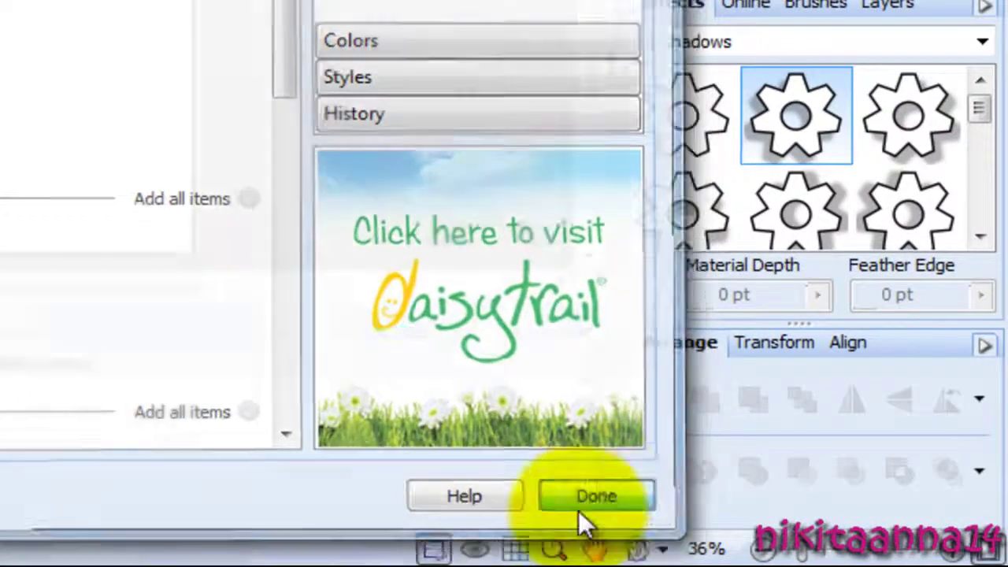
click(607, 498)
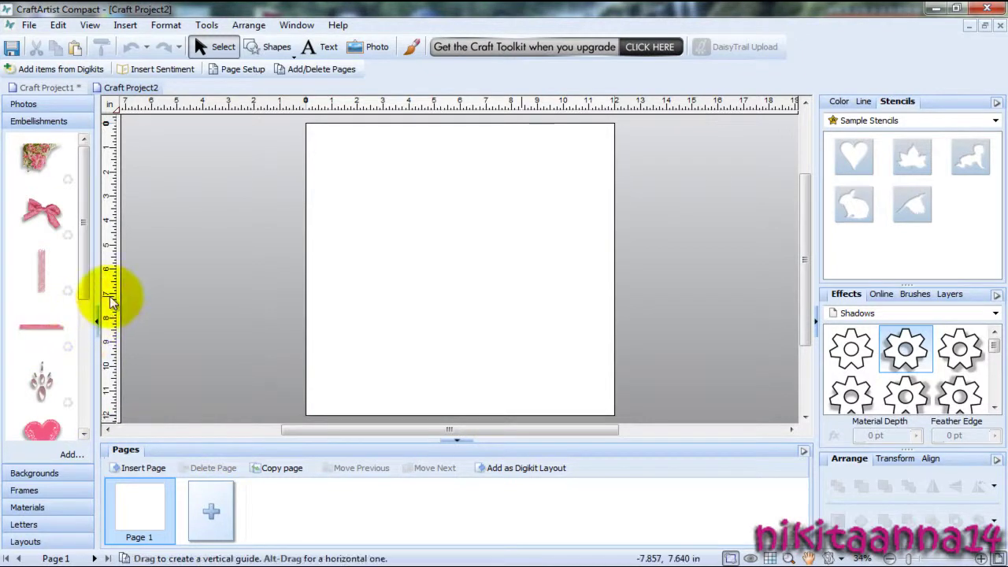
- Apply the pink patterned background to the blank page and check the available frames
click(71, 473)
drag(55, 233, 416, 235)
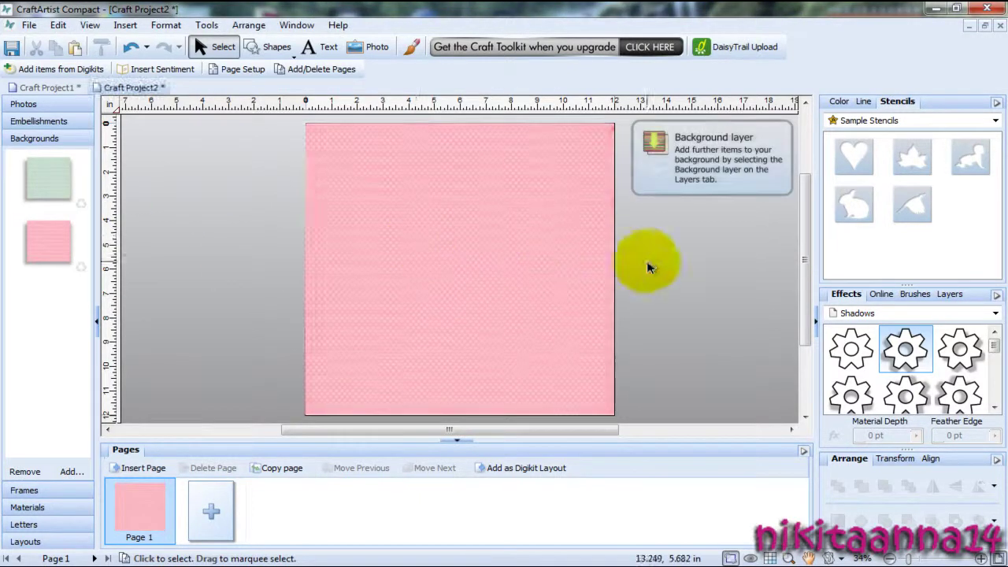
click(58, 495)
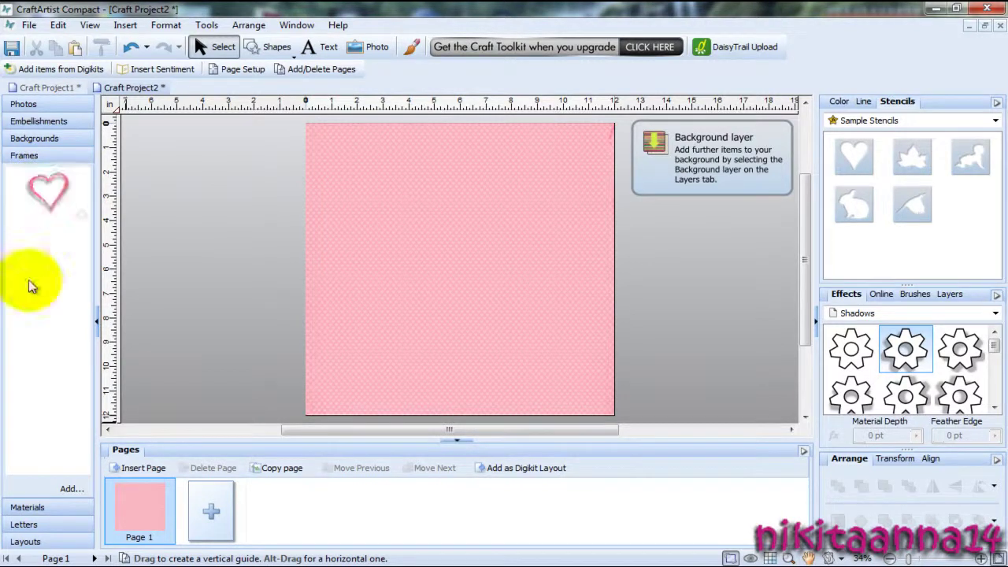
- Place the pink heart embellishment near the page's upper centre, enlarge it to about 8 in wide, and add the heart frame over it
click(42, 123)
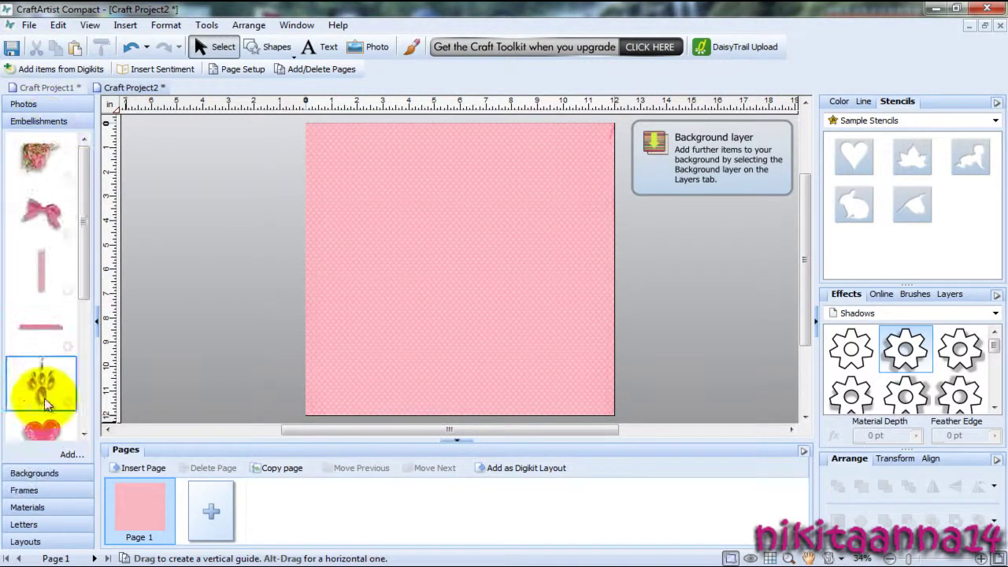
drag(42, 429, 495, 262)
drag(527, 320, 582, 390)
drag(512, 290, 479, 252)
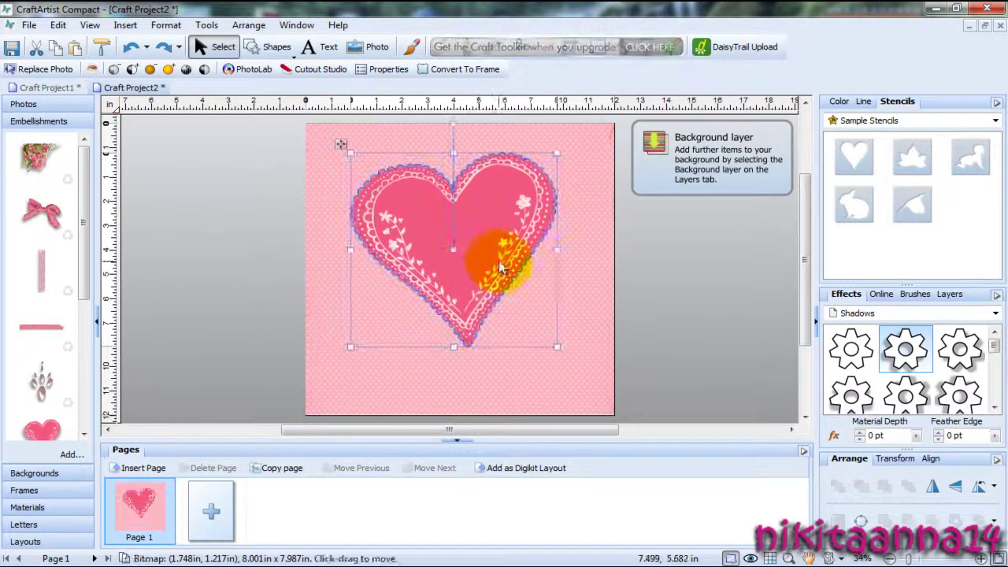
click(648, 286)
click(39, 487)
drag(47, 193, 420, 229)
- Recolor the large heart with the dark mauve swatch and the heart frame on top of it with a darker rose tone
click(524, 165)
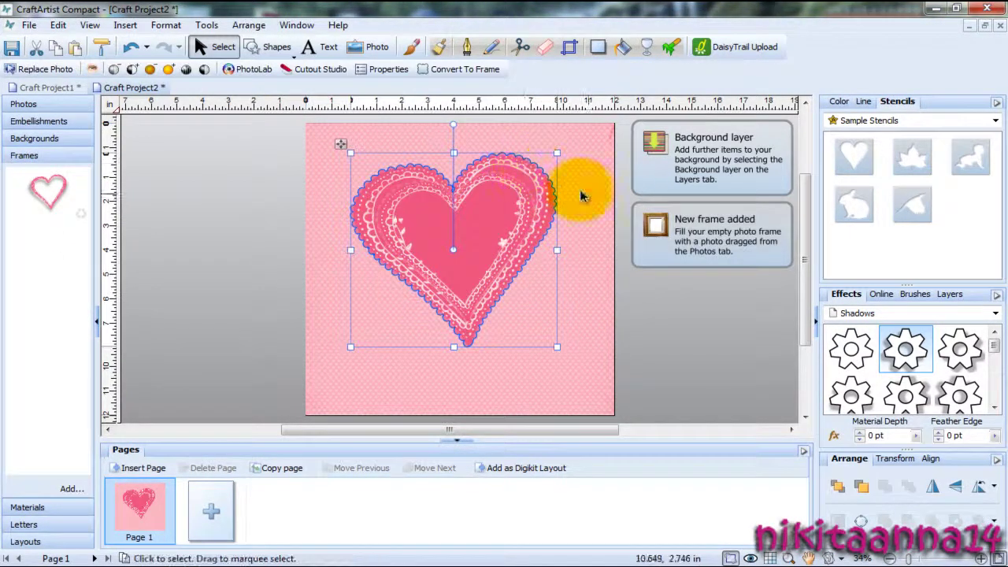
click(841, 101)
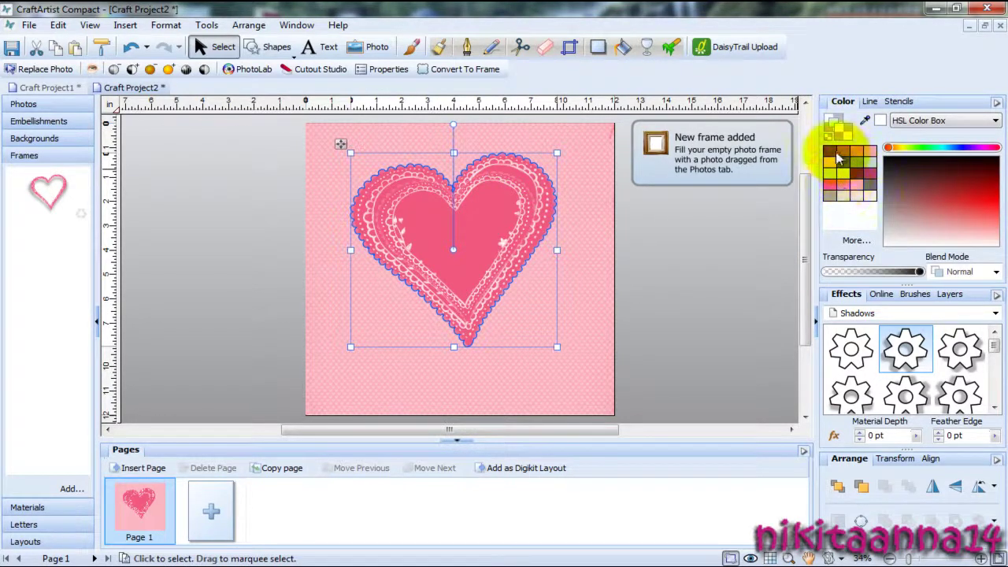
click(836, 142)
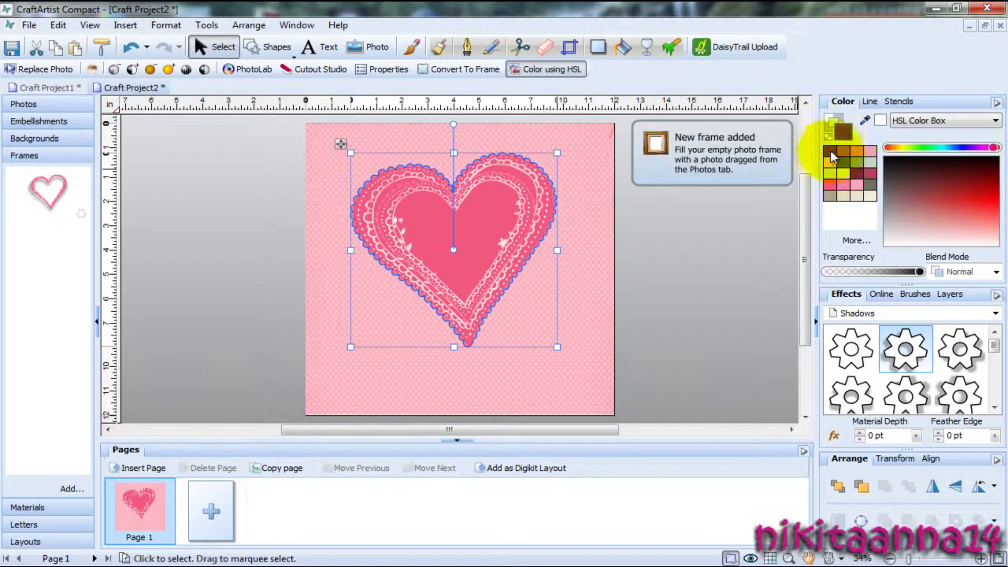
click(521, 229)
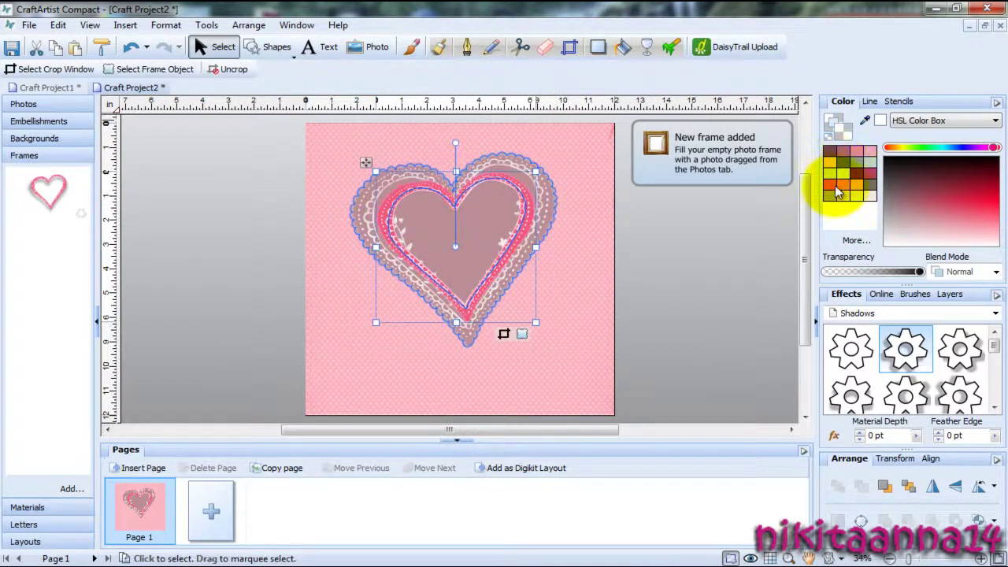
click(832, 192)
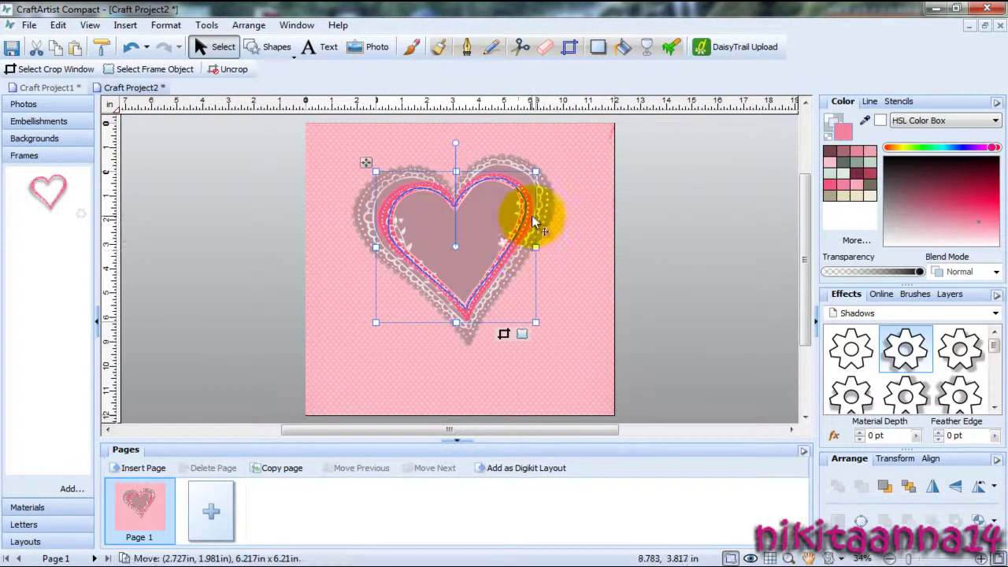
click(864, 181)
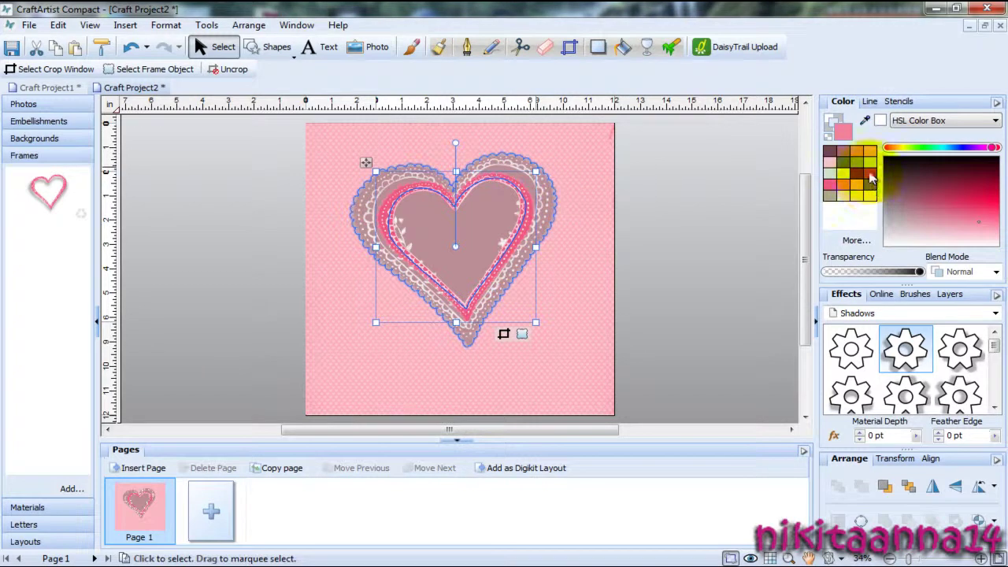
click(658, 266)
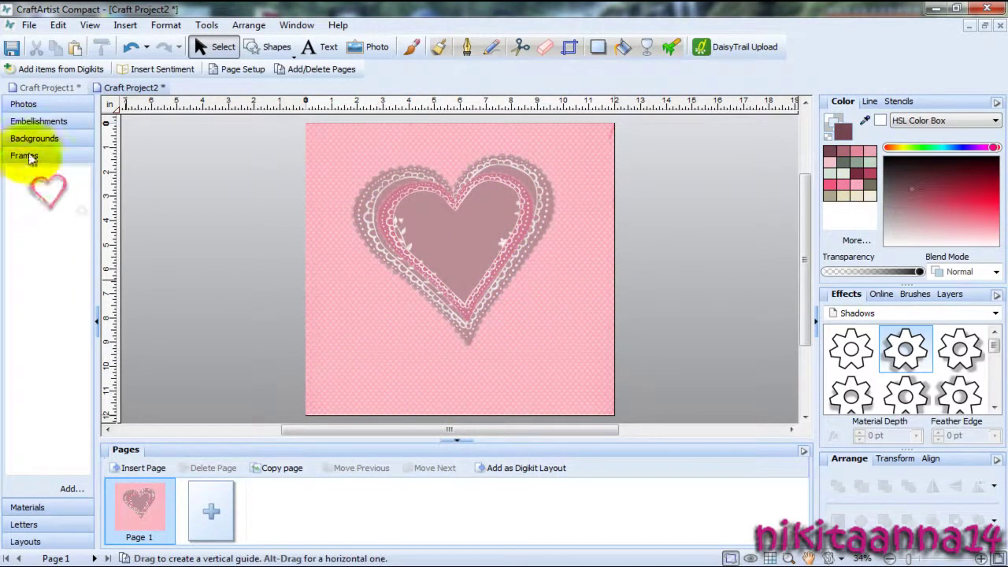
- Add the photo animales-amor-y-amistad-3 to the project and place it inside the heart frame
click(23, 105)
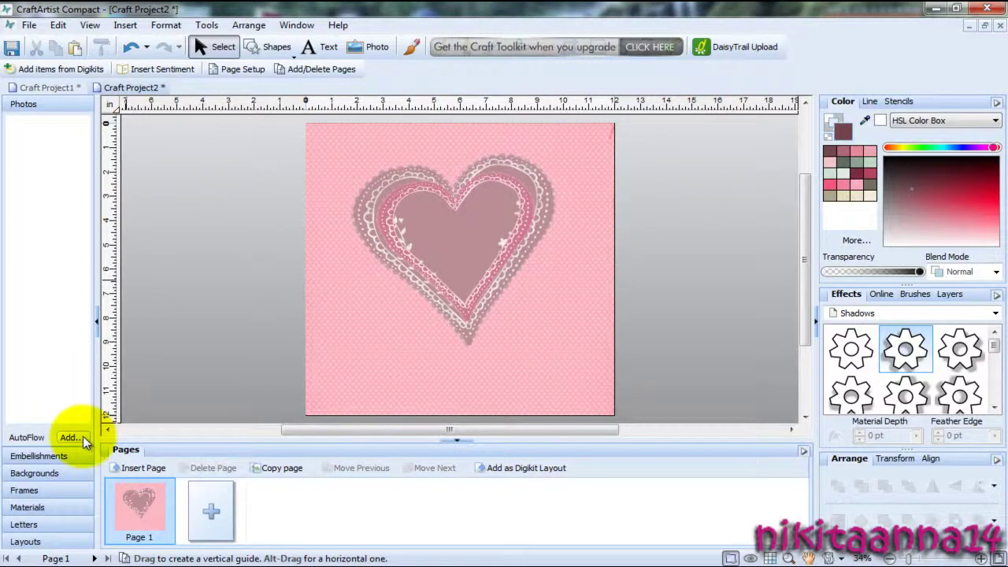
click(82, 436)
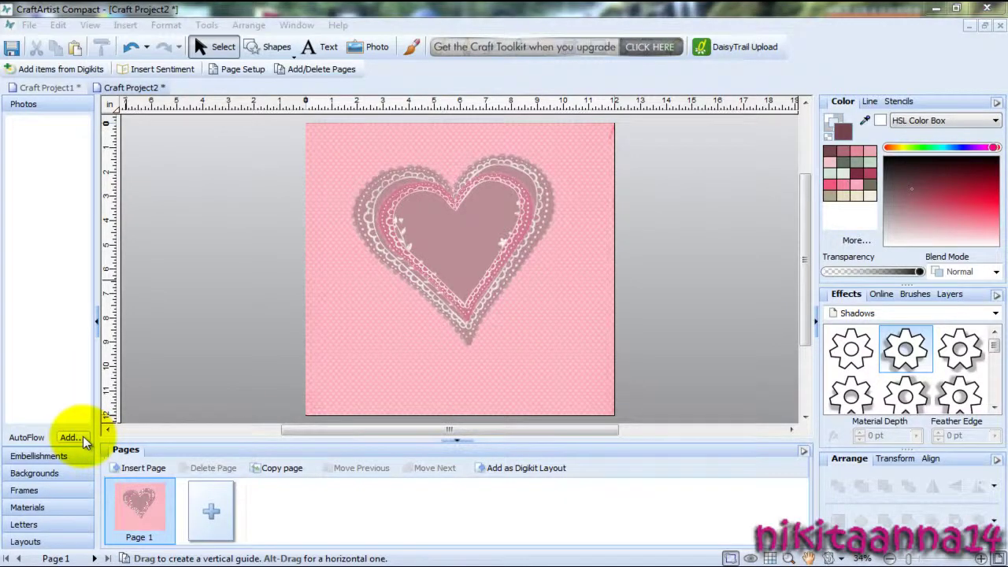
click(191, 222)
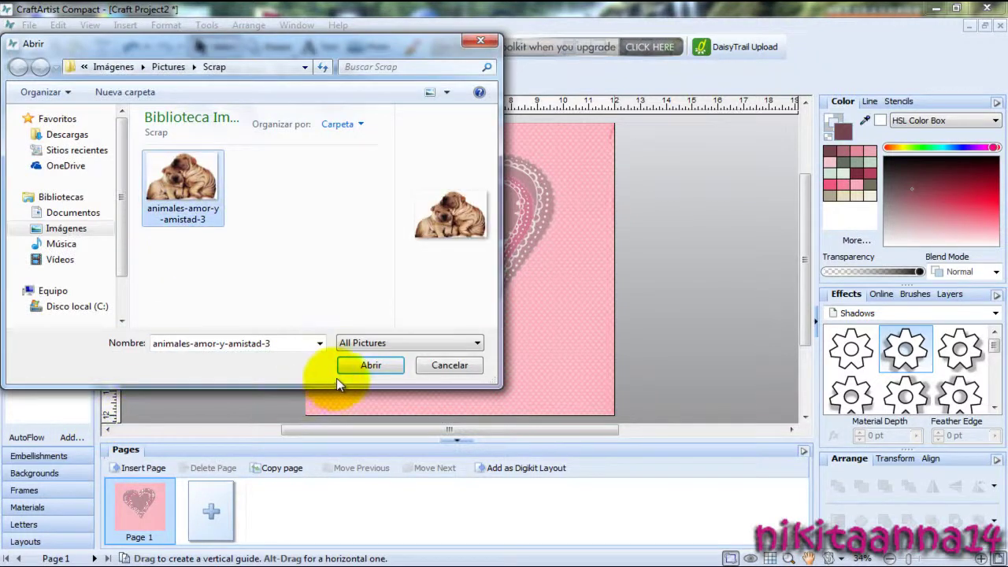
click(367, 365)
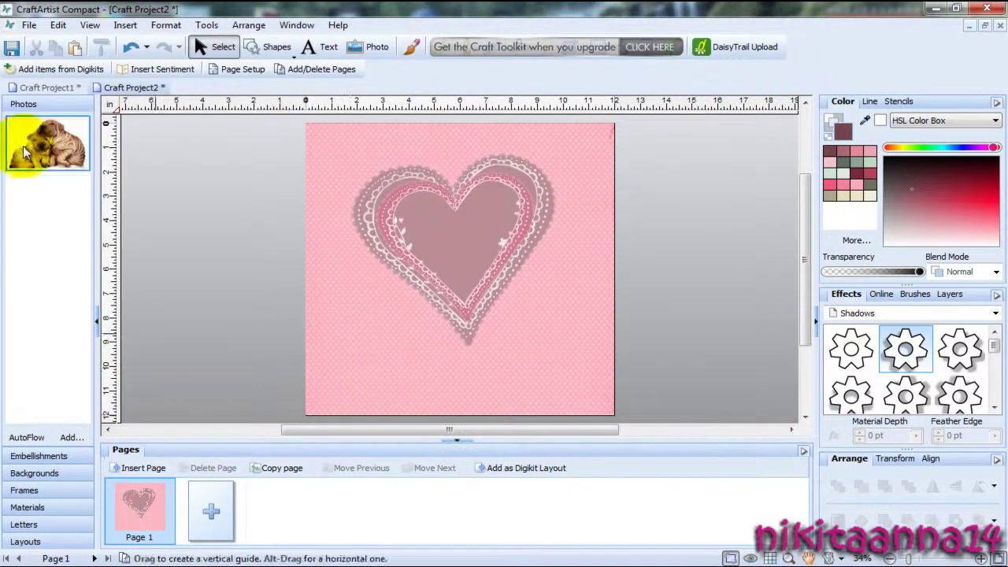
drag(33, 153, 418, 242)
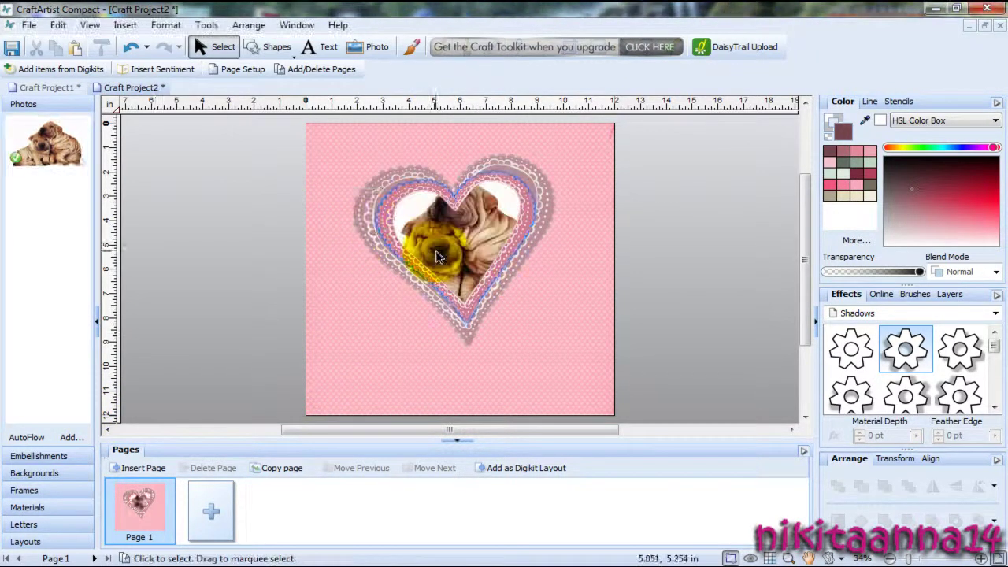
- Shrink the puppy photo within the heart frame's crop and shift it so both puppies' faces fit inside the heart
click(483, 257)
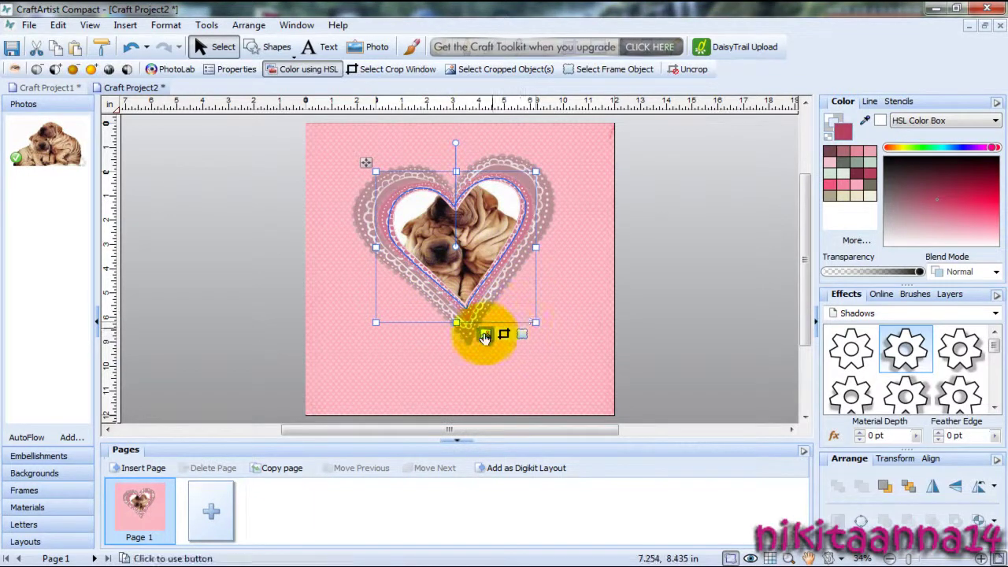
click(484, 335)
drag(555, 309, 515, 290)
drag(484, 241, 530, 246)
click(400, 293)
mouse_move(400, 293)
mouse_down()
mouse_move(405, 283)
mouse_move(398, 295)
mouse_up()
click(437, 346)
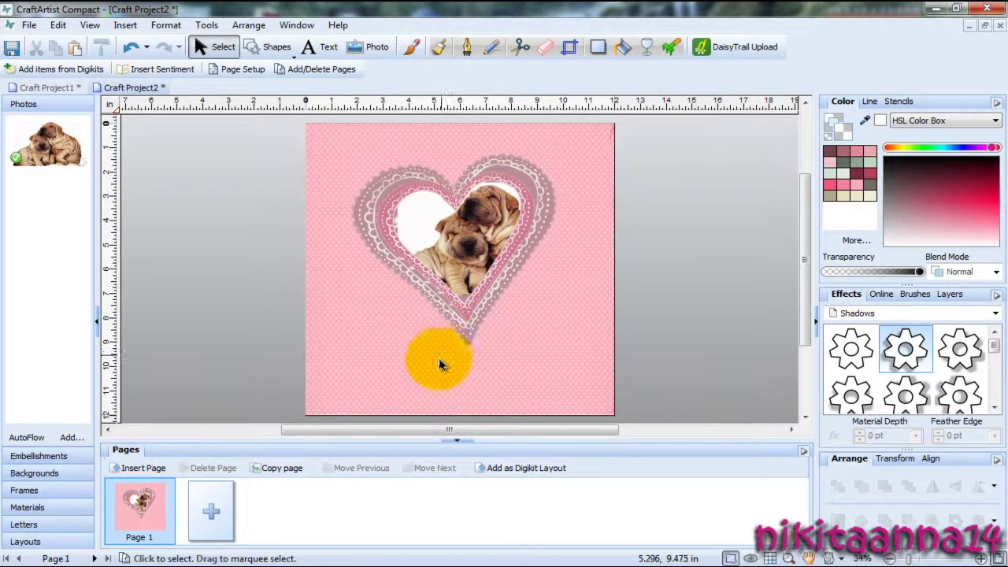
- Reopen the framed photo's crop and enlarge the picture slightly to about 7.25 x 5.07 in, repositioning it inside the heart
click(416, 225)
click(483, 314)
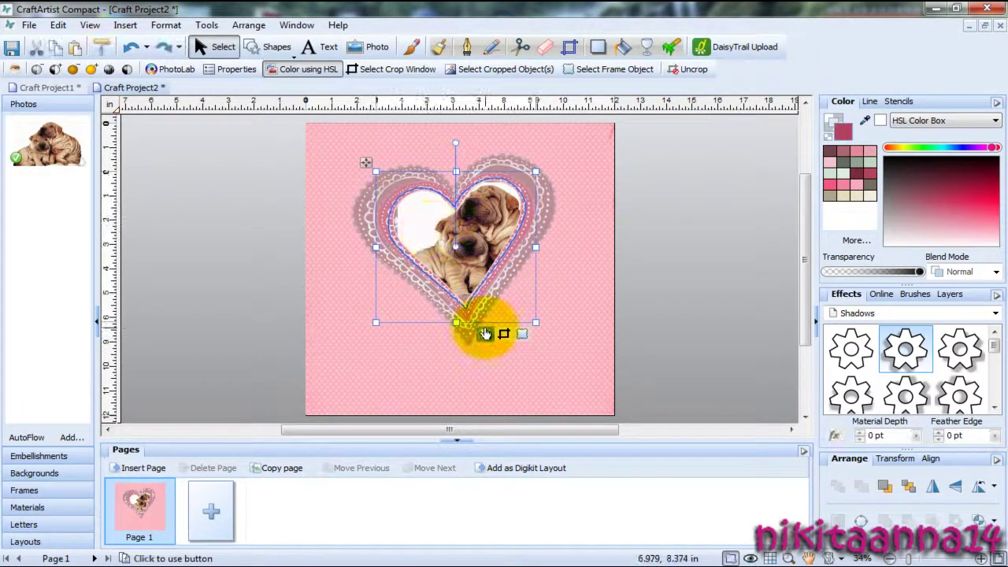
drag(398, 295, 389, 304)
drag(490, 241, 498, 230)
drag(393, 292, 386, 313)
drag(388, 309, 507, 212)
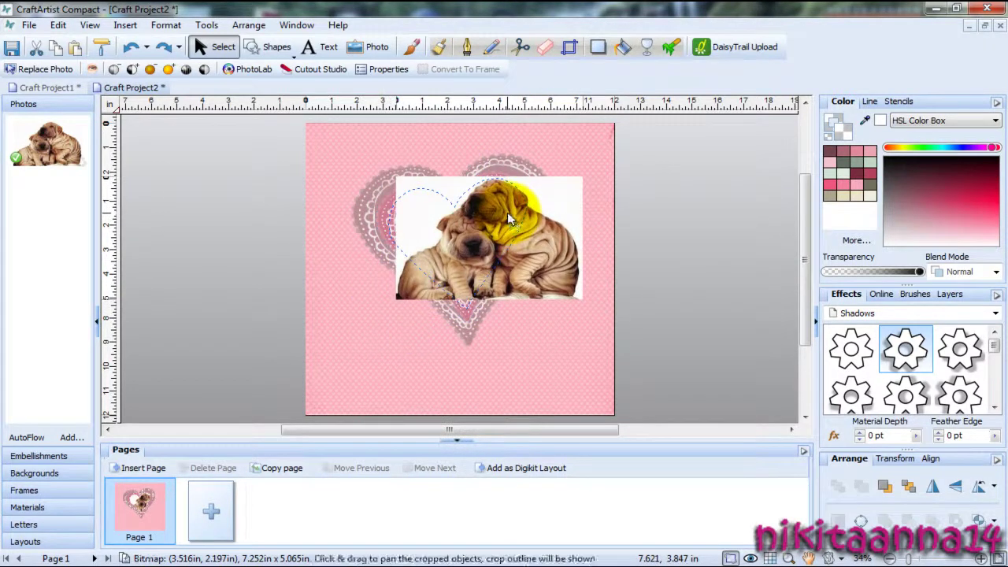
click(409, 370)
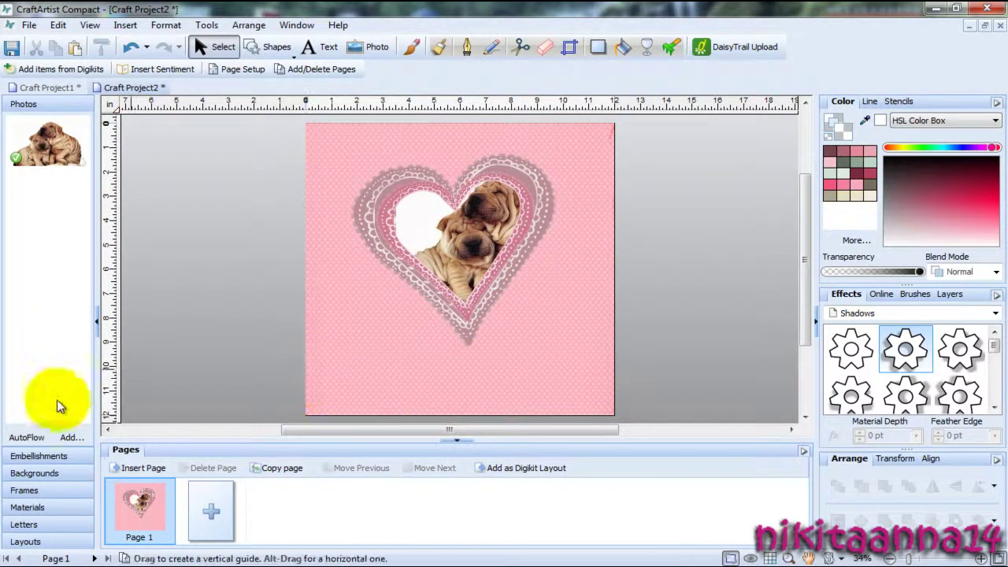
- Place the horizontal pink ribbon across the lower page and lay the lace strip over it, rotated about 90° and about 12.2 in long
click(37, 457)
drag(44, 337, 424, 391)
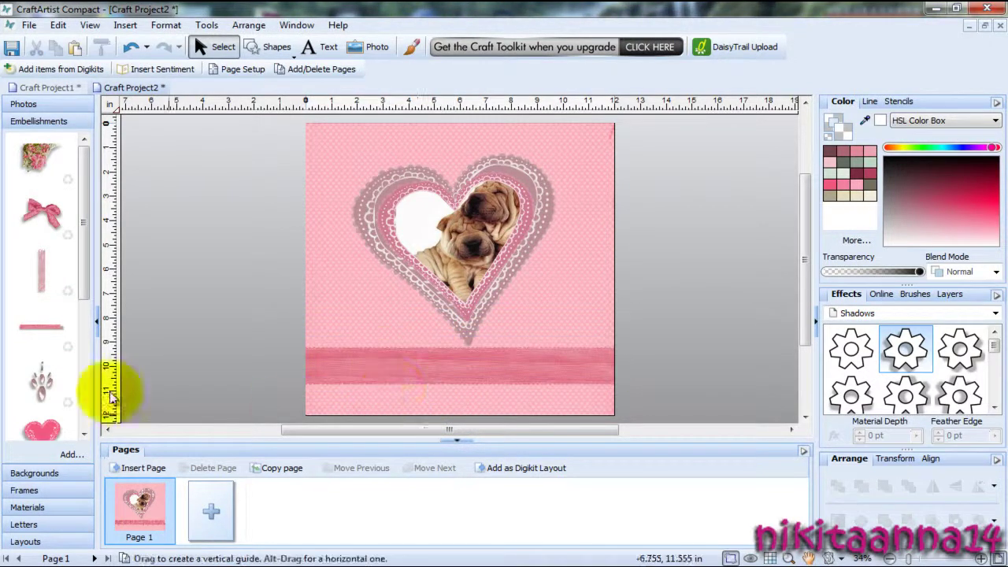
drag(42, 267, 360, 286)
drag(381, 130, 271, 303)
drag(426, 308, 509, 367)
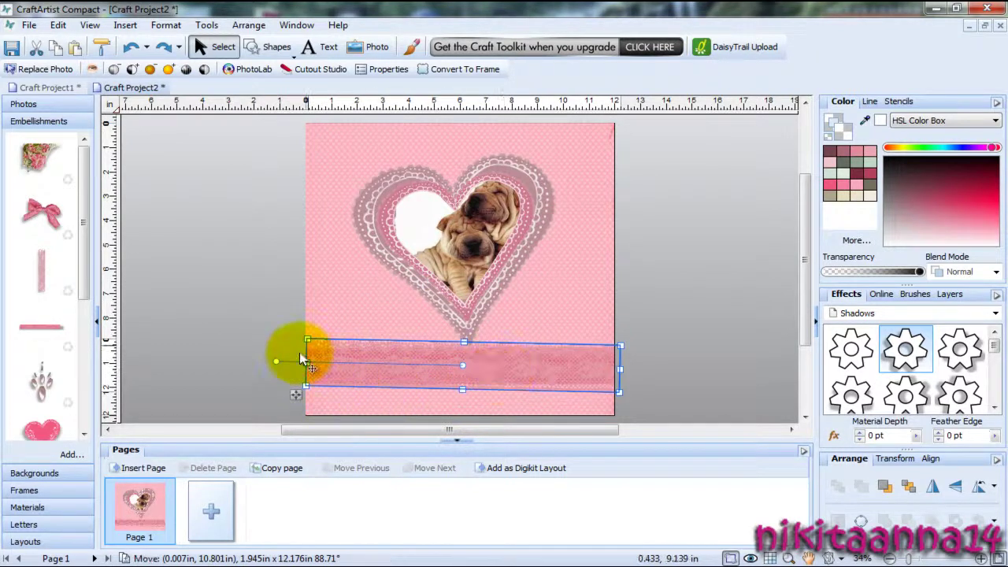
drag(277, 364, 277, 368)
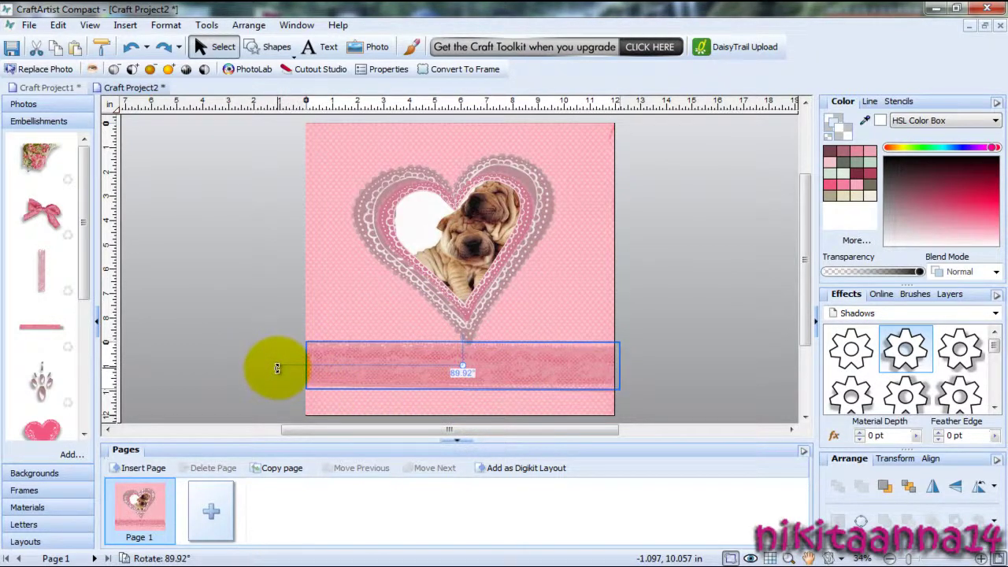
- Send the lace strip behind the pink ribbon and move both slightly lower, leaving the lace edge showing along the ribbon
click(438, 412)
click(450, 383)
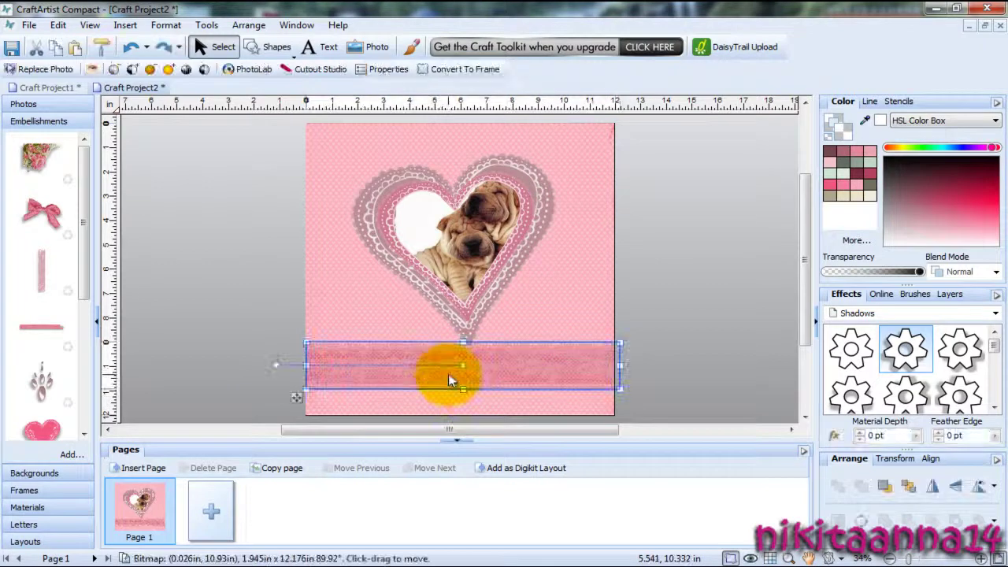
right_click(448, 374)
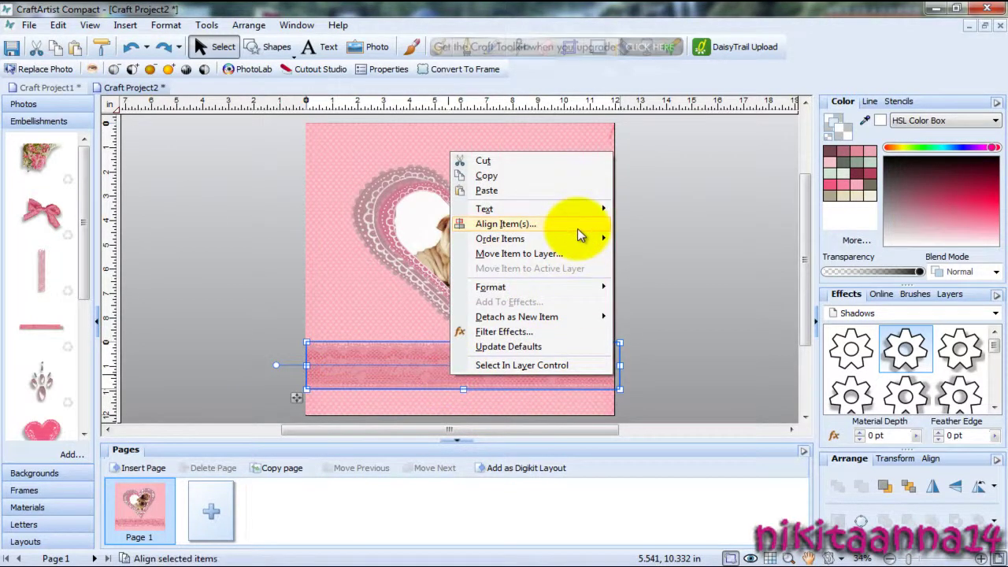
mouse_move(579, 239)
click(654, 279)
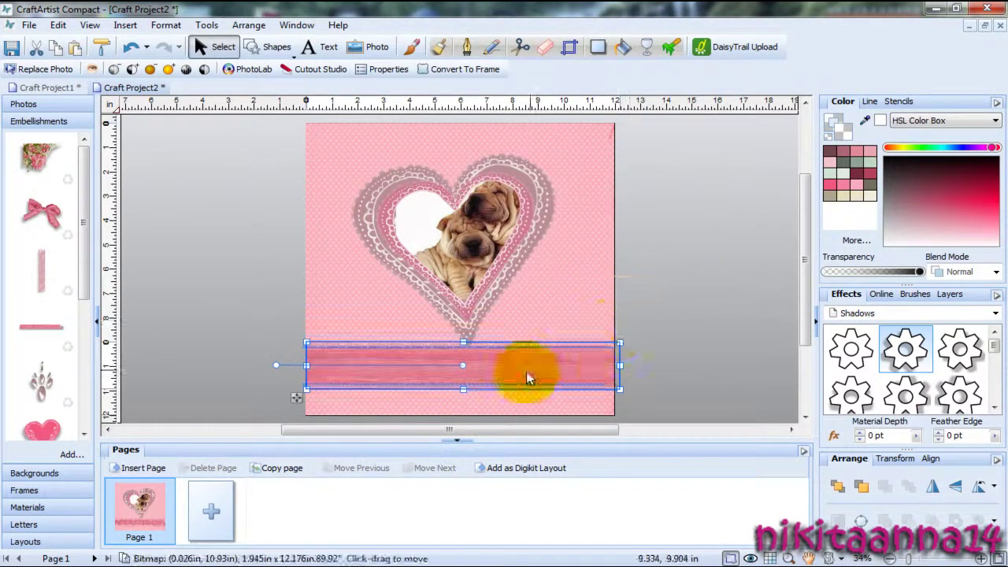
click(515, 364)
mouse_move(515, 365)
mouse_down()
mouse_move(517, 380)
mouse_move(529, 344)
mouse_move(529, 357)
mouse_up()
click(634, 322)
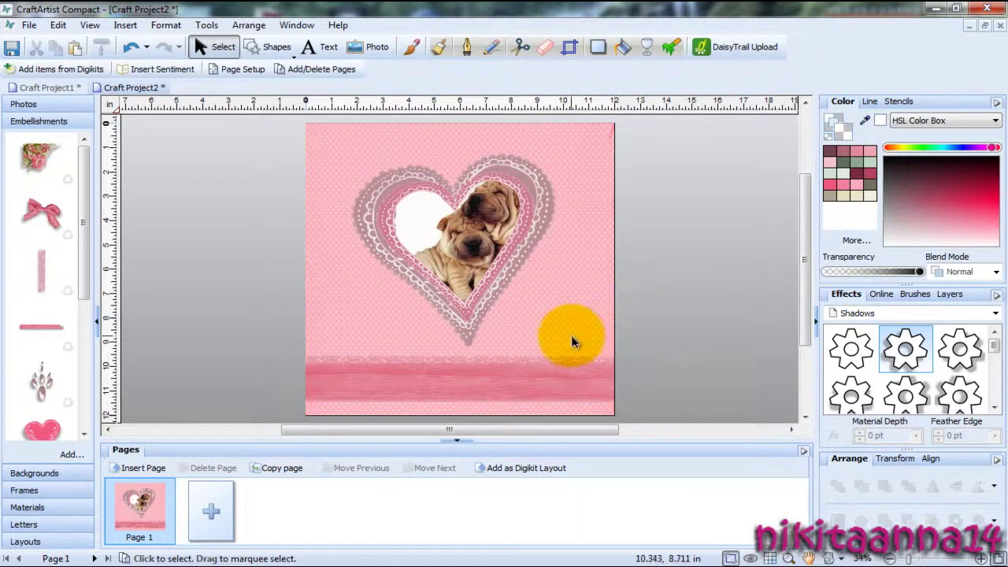
- Place the bow embellishment over the ribbon's left end and resize it to about 4.4 in wide
drag(44, 222, 389, 320)
drag(489, 270, 418, 327)
mouse_move(382, 367)
mouse_down()
mouse_move(391, 341)
mouse_move(382, 359)
mouse_move(391, 356)
mouse_up()
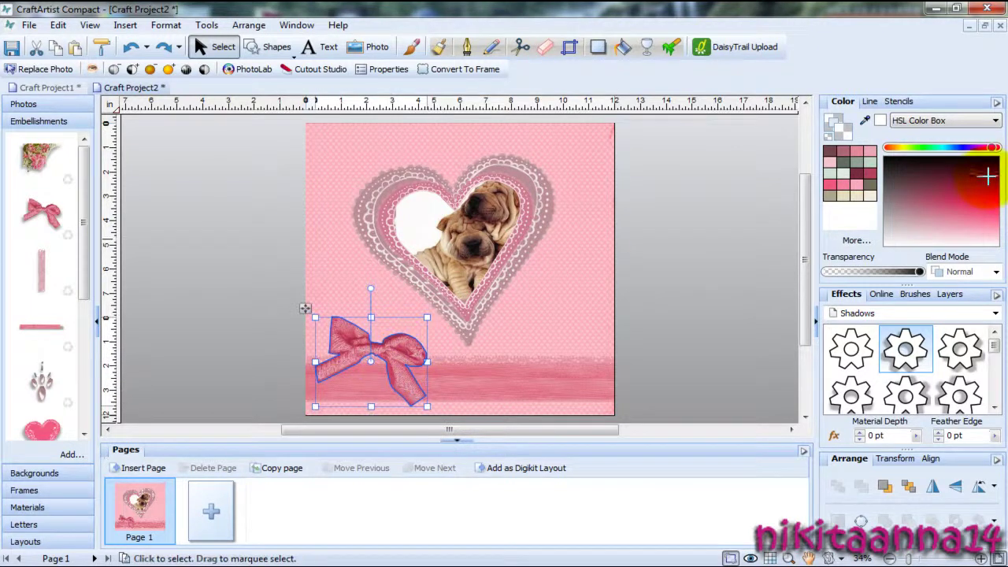
- Recolor the bow with a purple hue lightened to a pale lilac
click(975, 148)
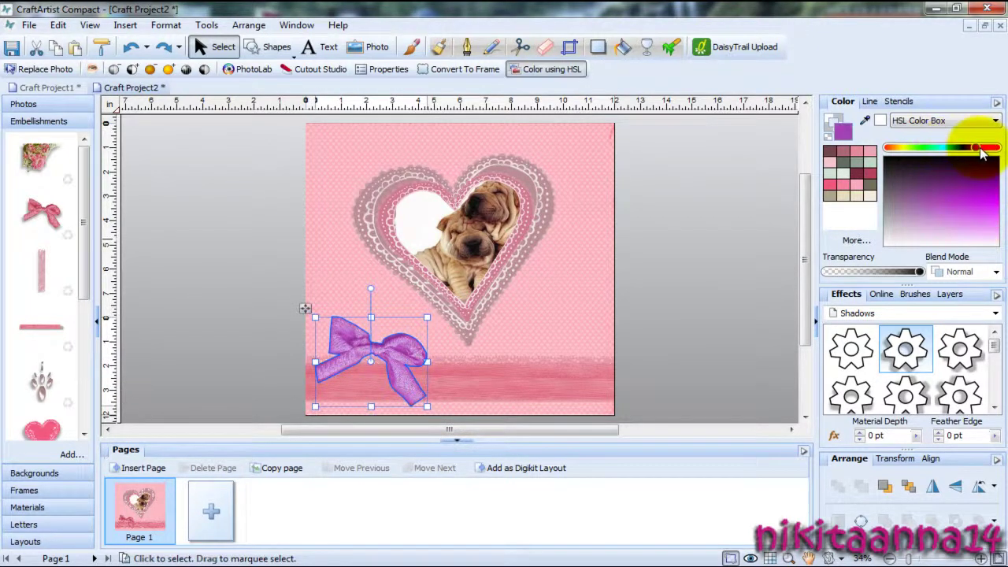
click(992, 236)
drag(989, 235, 917, 236)
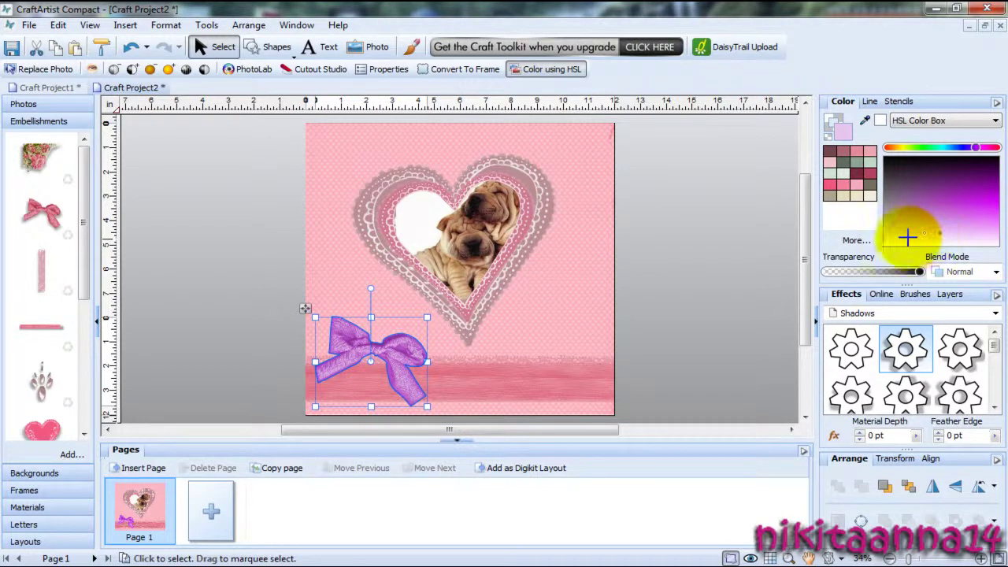
click(584, 327)
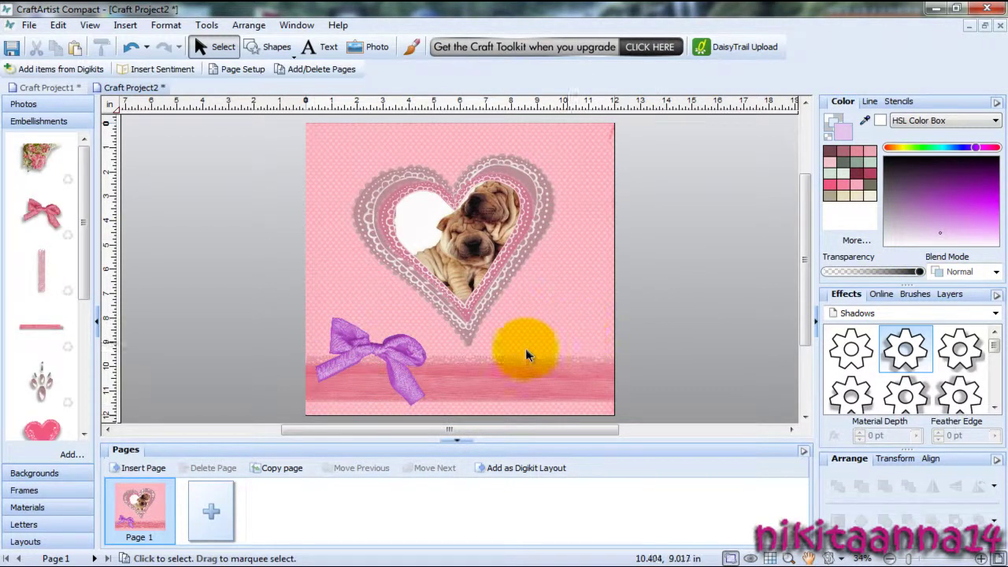
- Place the paw print embellishment just above the bow and resize it to about 2.8 in wide
drag(148, 340, 379, 248)
mouse_move(344, 309)
mouse_down()
mouse_move(326, 292)
mouse_move(315, 299)
mouse_move(347, 306)
mouse_up()
drag(381, 276, 368, 296)
click(520, 311)
- Place the "With all my Heart" embellishment over the ribbon's right end, about 4.2 in wide, and apply the second shadow effect preset to it
drag(84, 282, 92, 362)
drag(50, 333, 579, 336)
drag(506, 360, 502, 360)
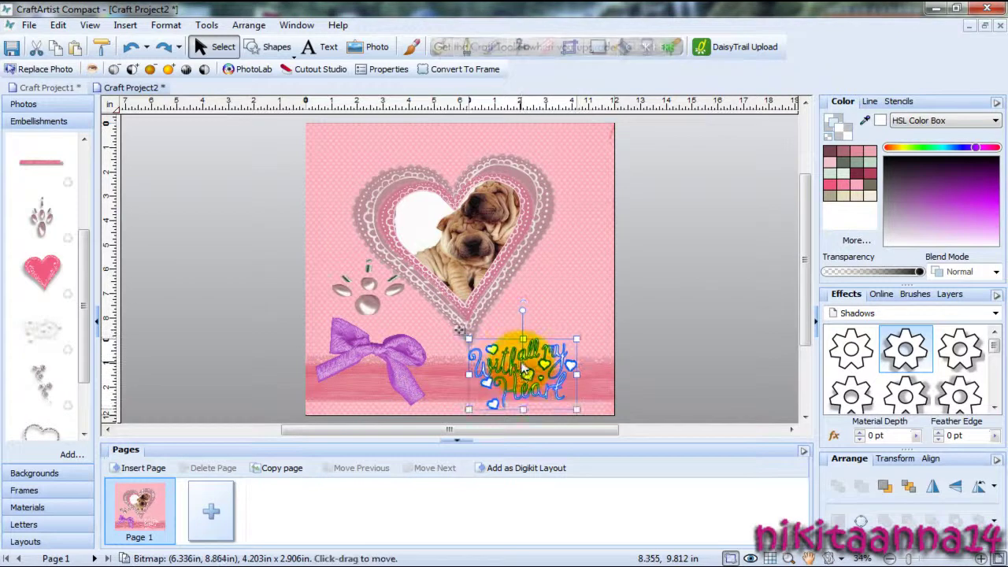
click(905, 349)
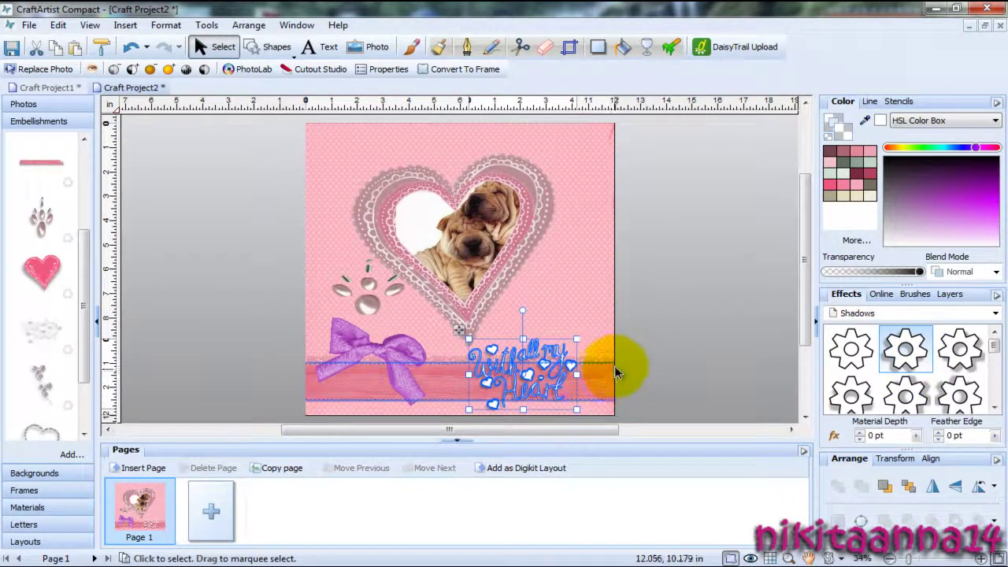
click(598, 341)
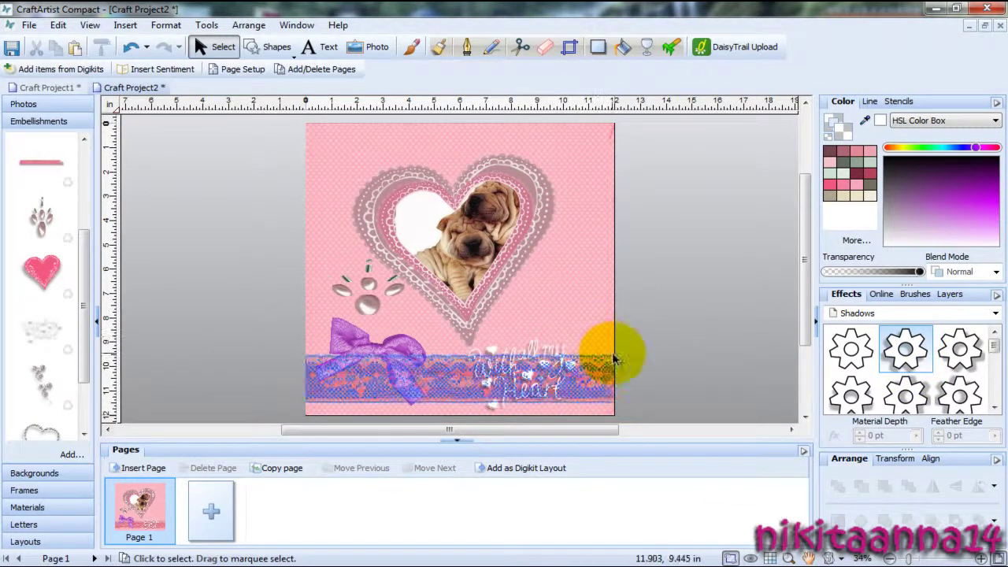